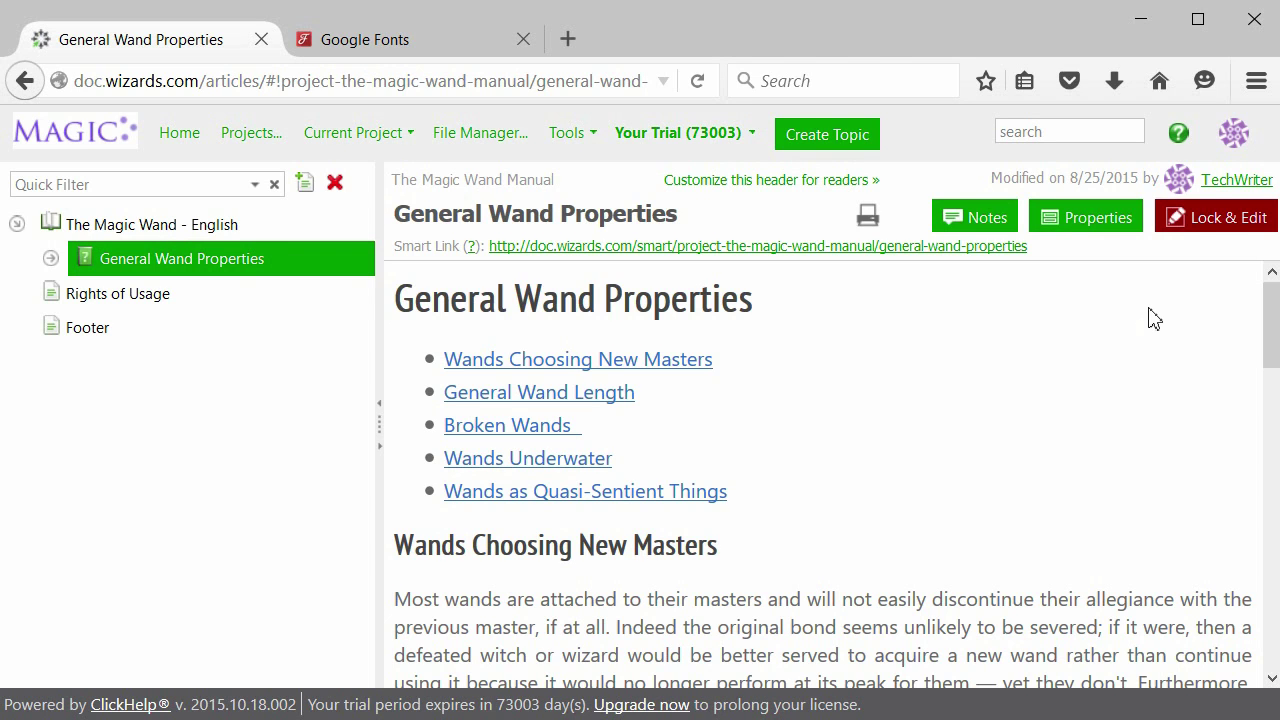
# - Lock the General Wand Properties topic for editing and open its Style.css stylesheet in edit mode
pyautogui.click(1205, 229)
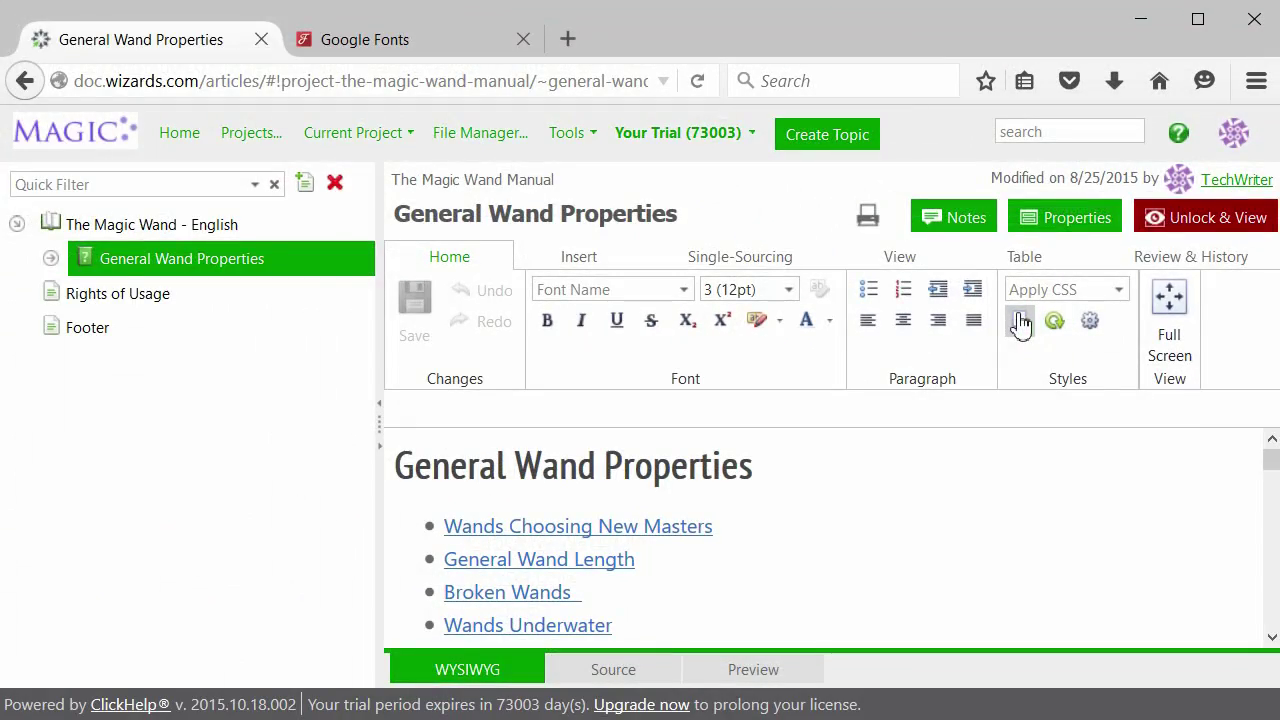
pyautogui.click(903, 338)
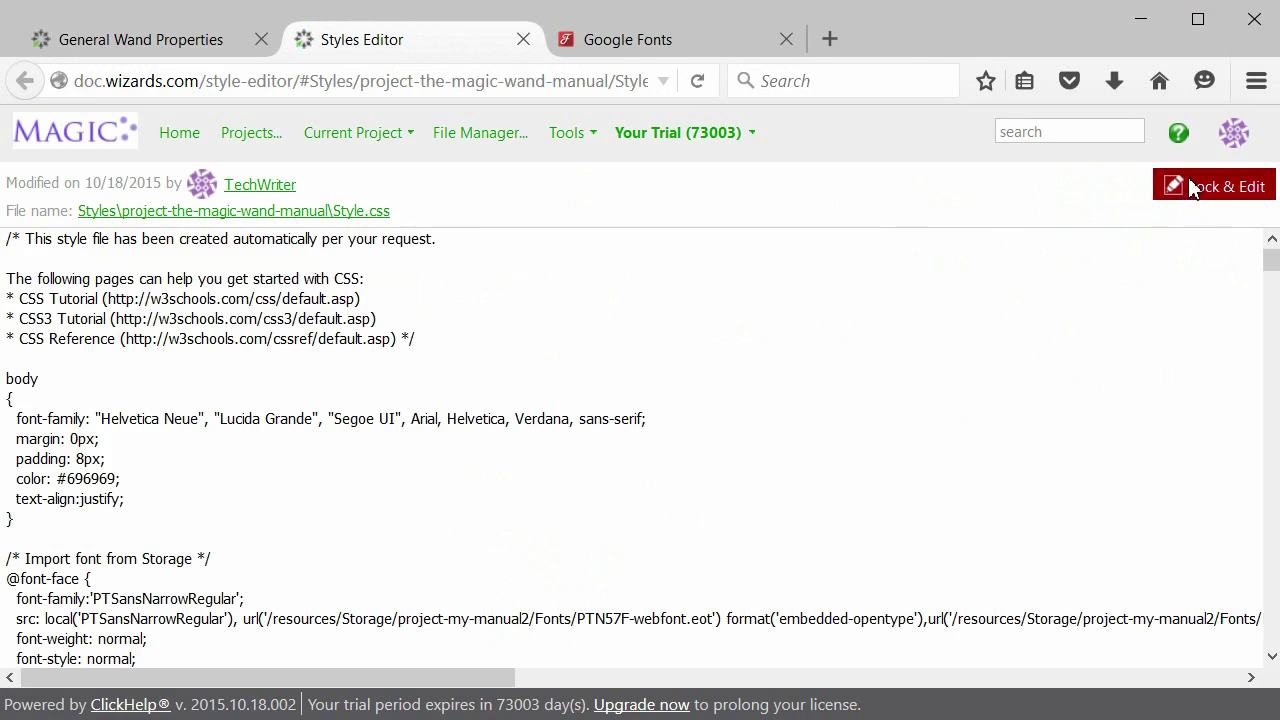
pyautogui.click(1172, 182)
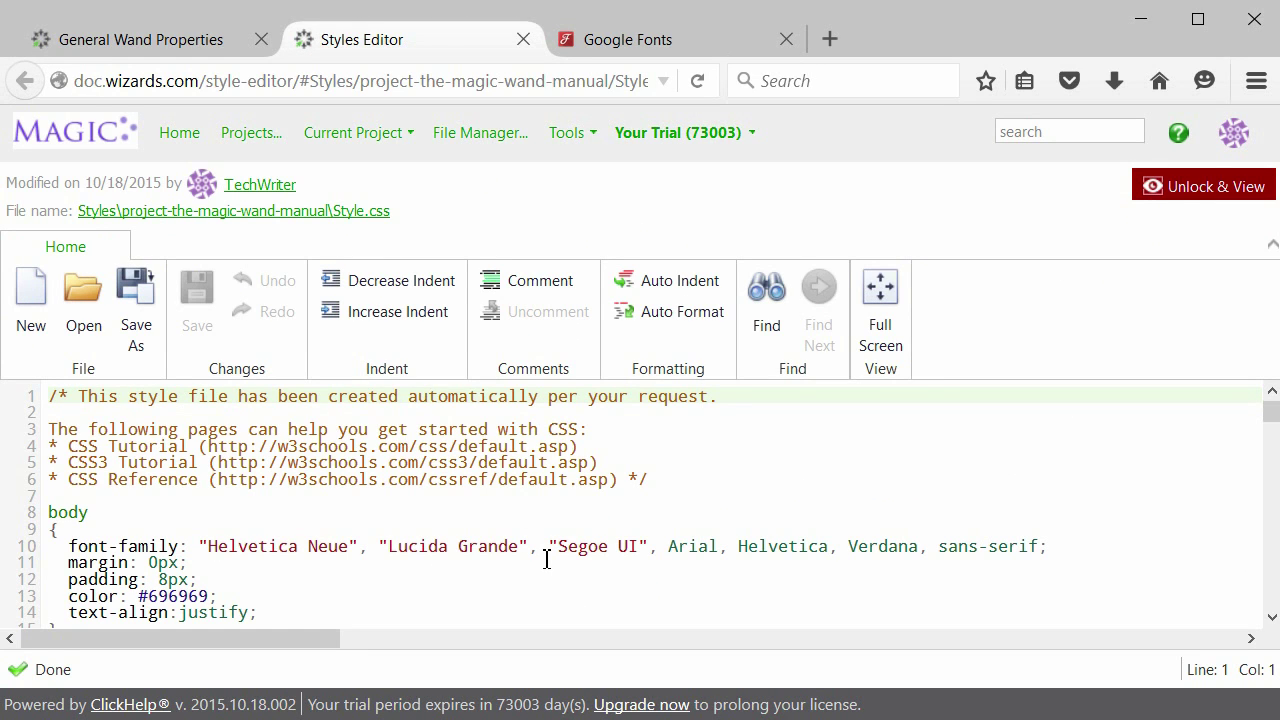
# - Set the text color in the stylesheet's body rule to white
pyautogui.click(85, 511)
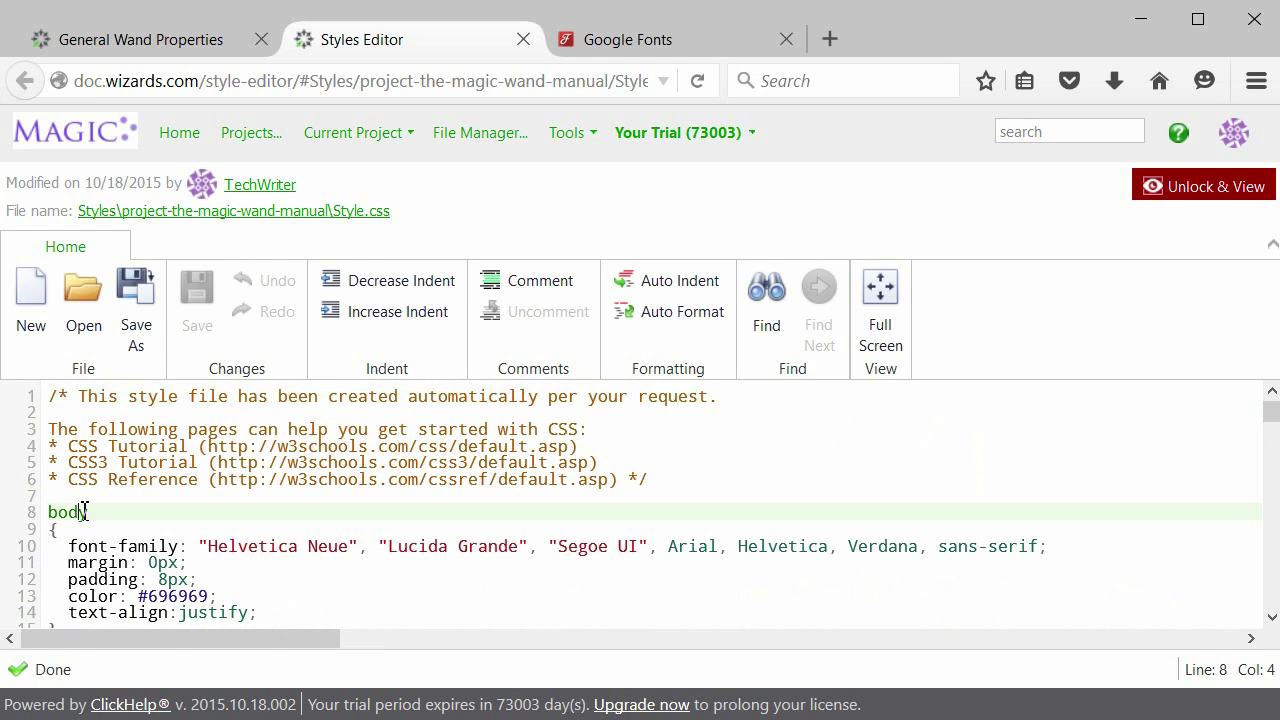
pyautogui.scroll(-1, 85, 511)
pyautogui.moveTo(140, 526); pyautogui.dragTo(213, 527)
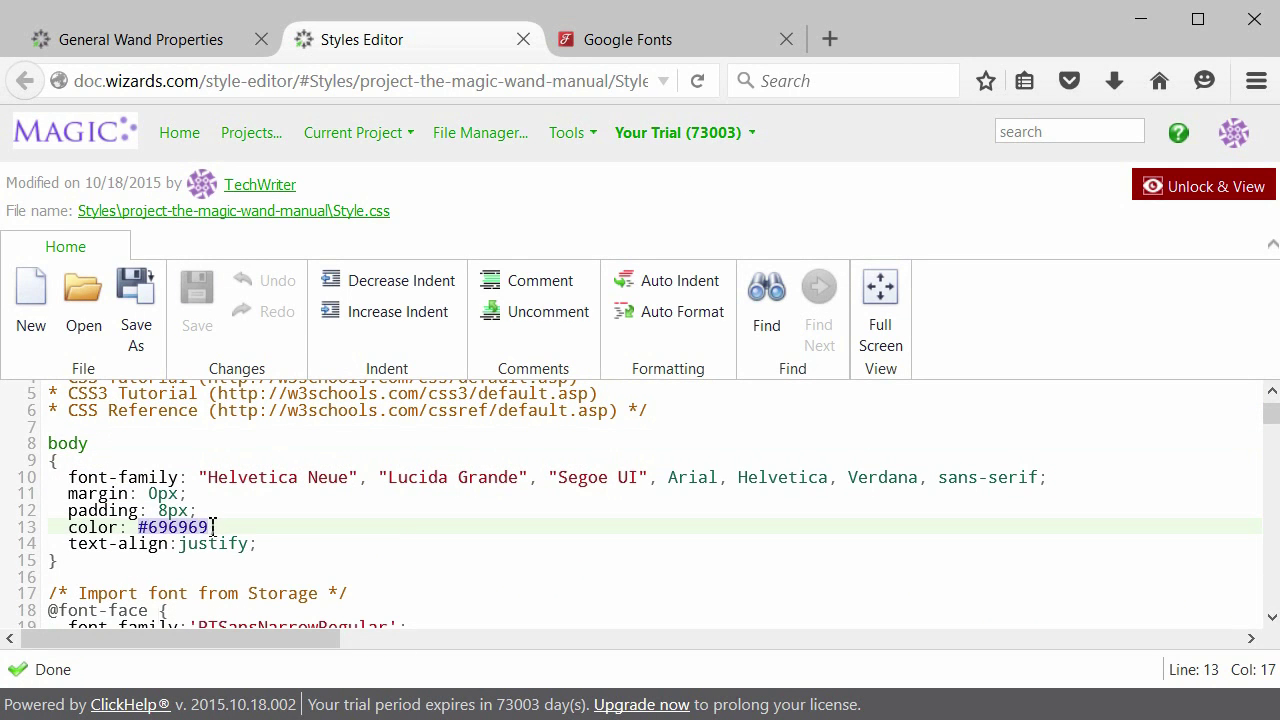
pyautogui.write('white')
# - Add the declaration "background-color: #A3A4A4;" after text-align in the body rule
pyautogui.click(287, 549)
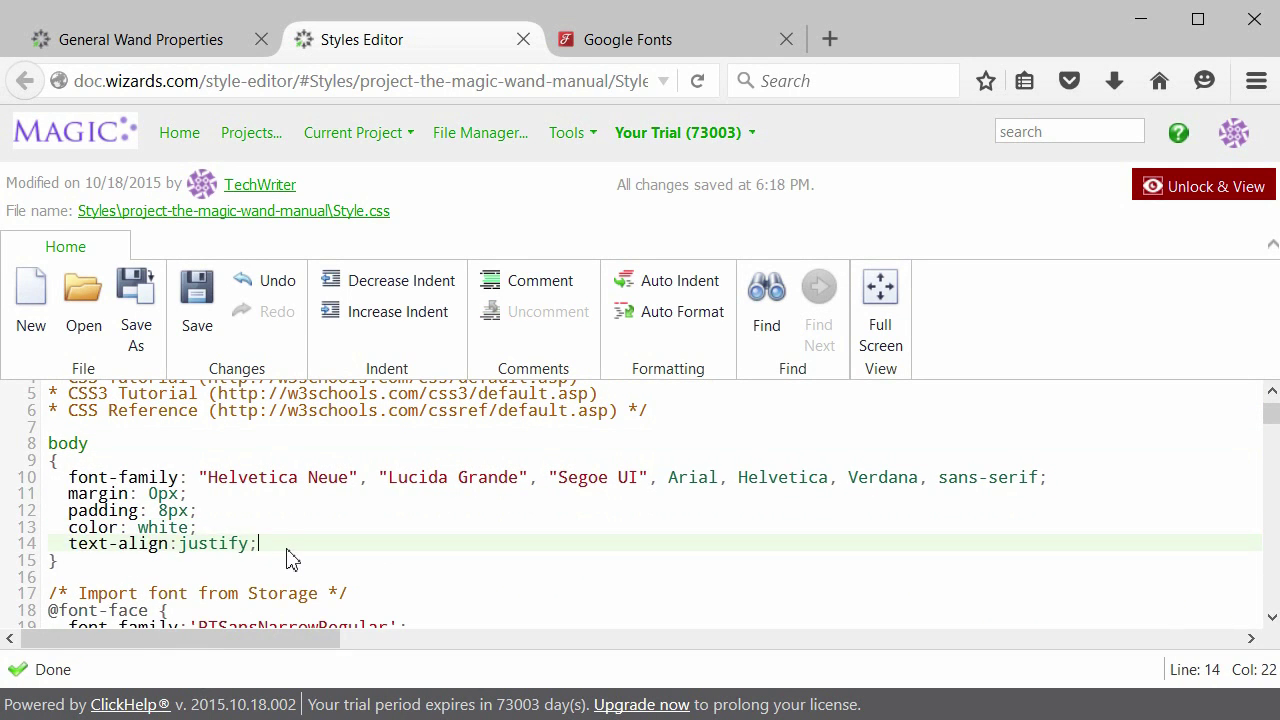
pyautogui.press('Return')
pyautogui.write('b')
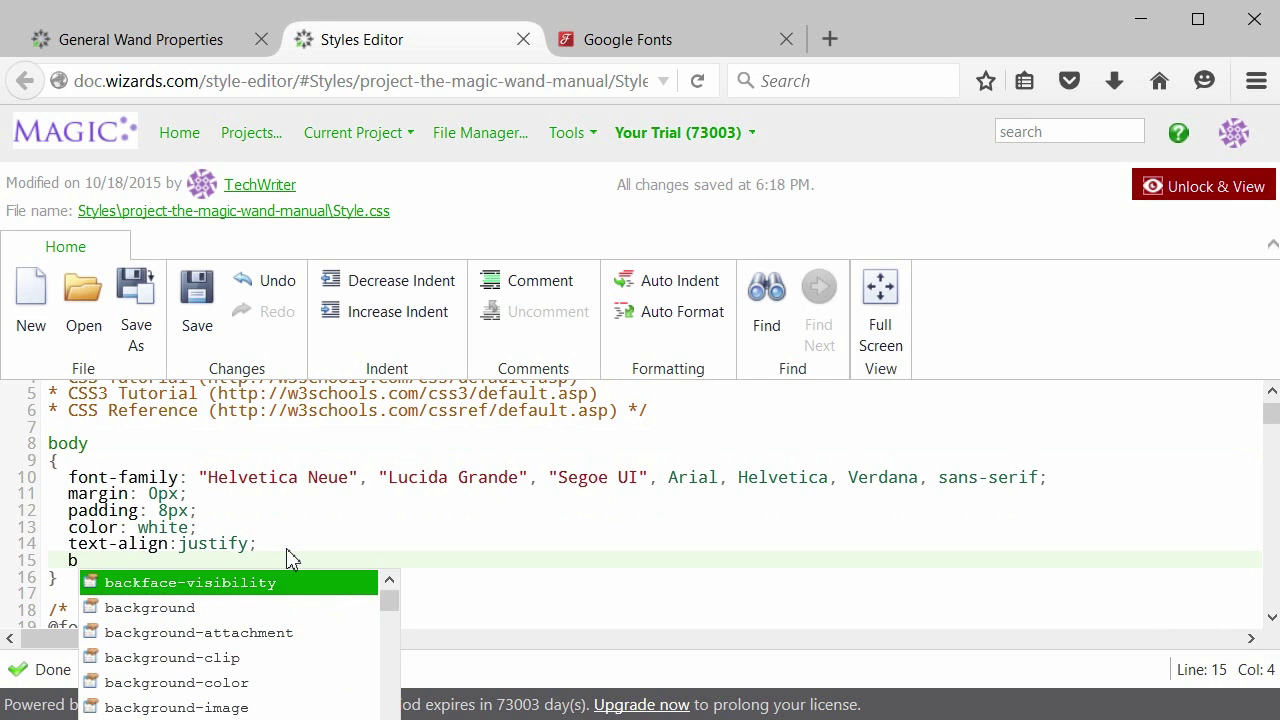
pyautogui.write('ackground-color: #A3A4A4;')
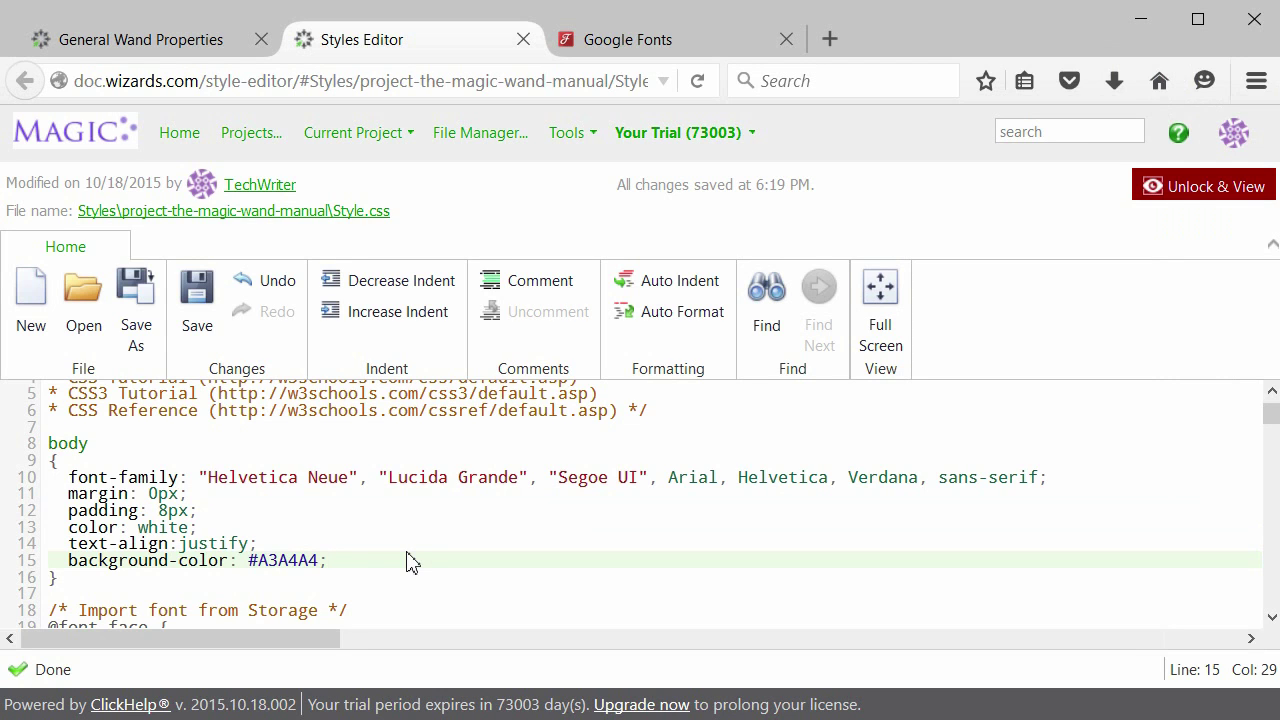
# - Switch to Google Fonts, open the Quick Use page for Open Sans and copy its standard embed code
pyautogui.click(600, 42)
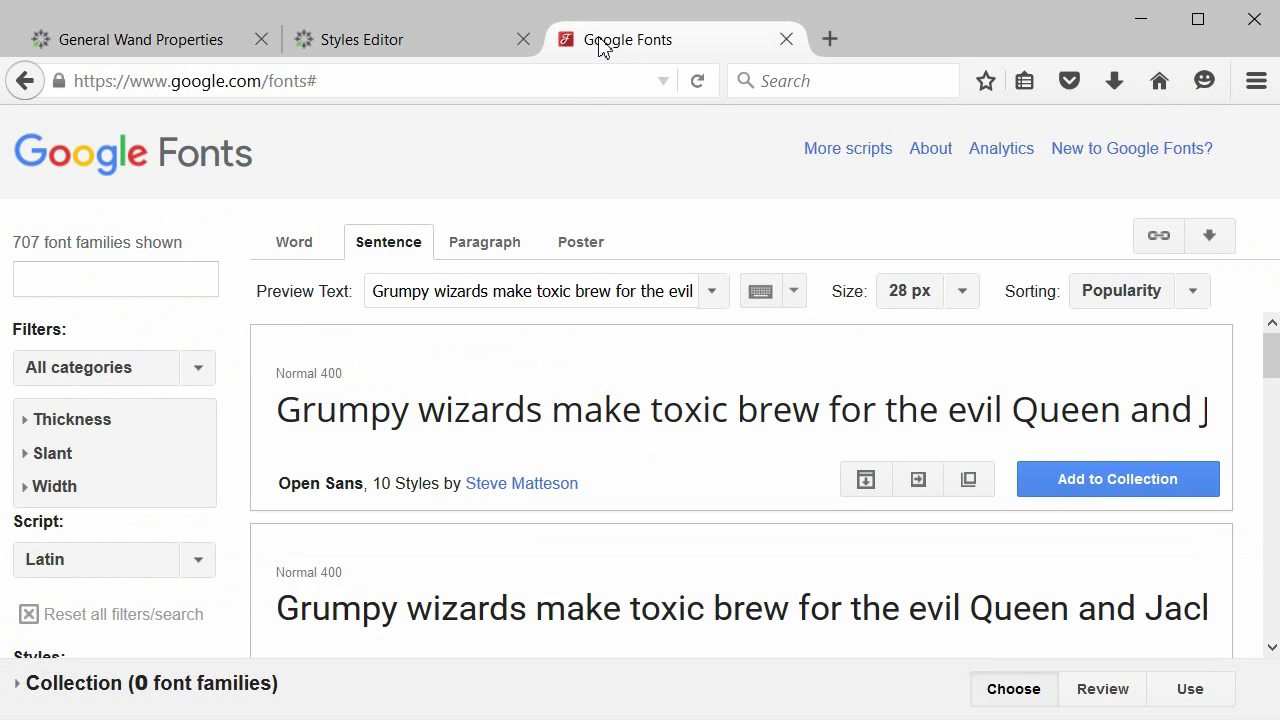
pyautogui.click(918, 479)
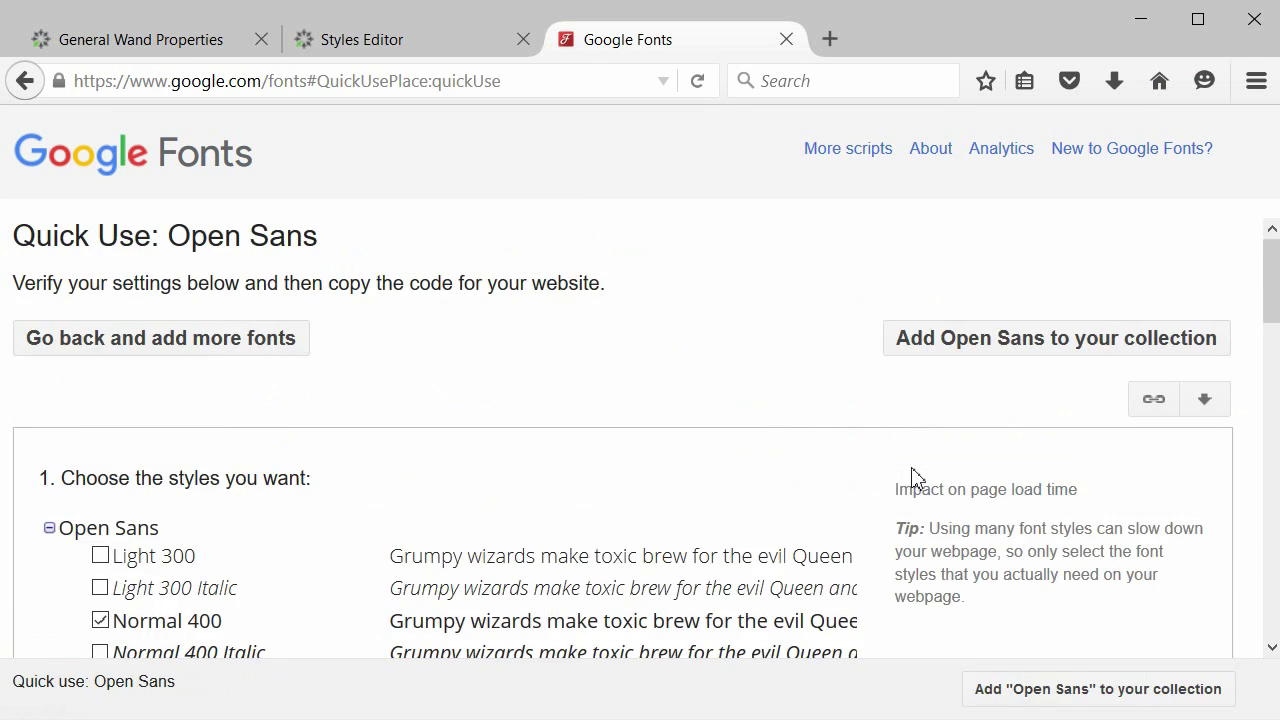
pyautogui.scroll(-2, 750, 452)
pyautogui.scroll(-5, 745, 450)
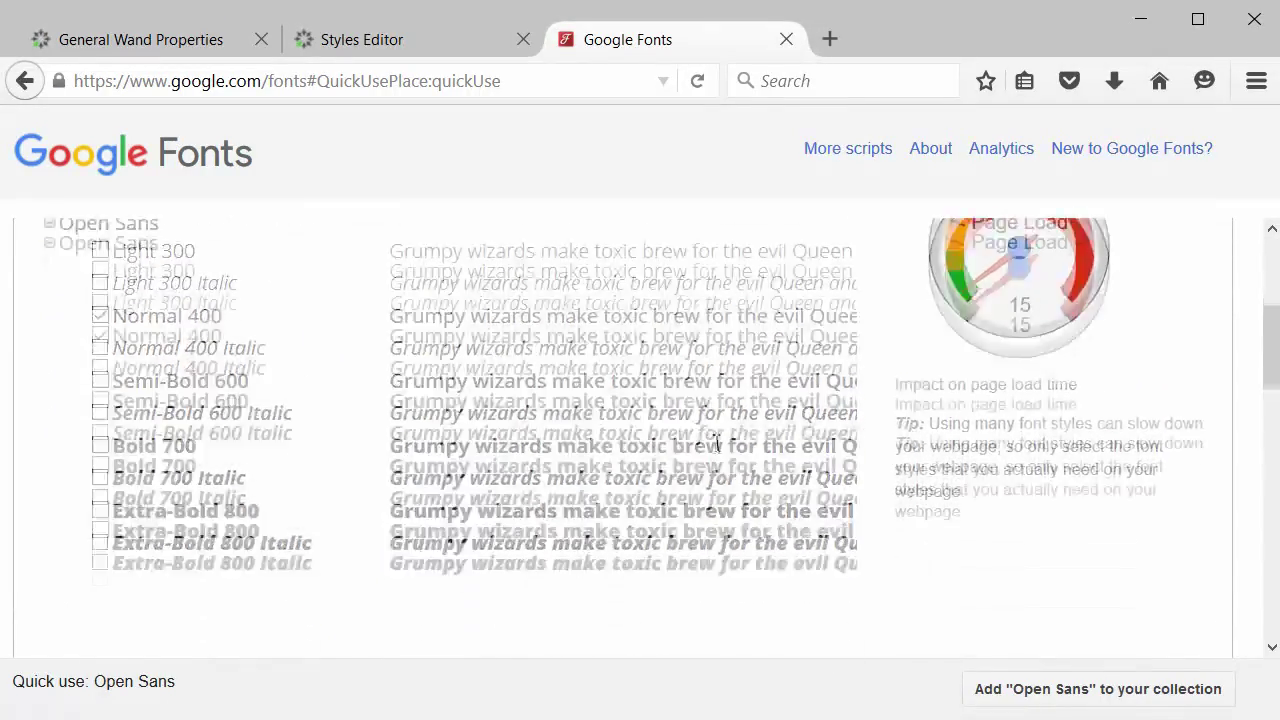
pyautogui.scroll(-2, 716, 452)
pyautogui.click(200, 521)
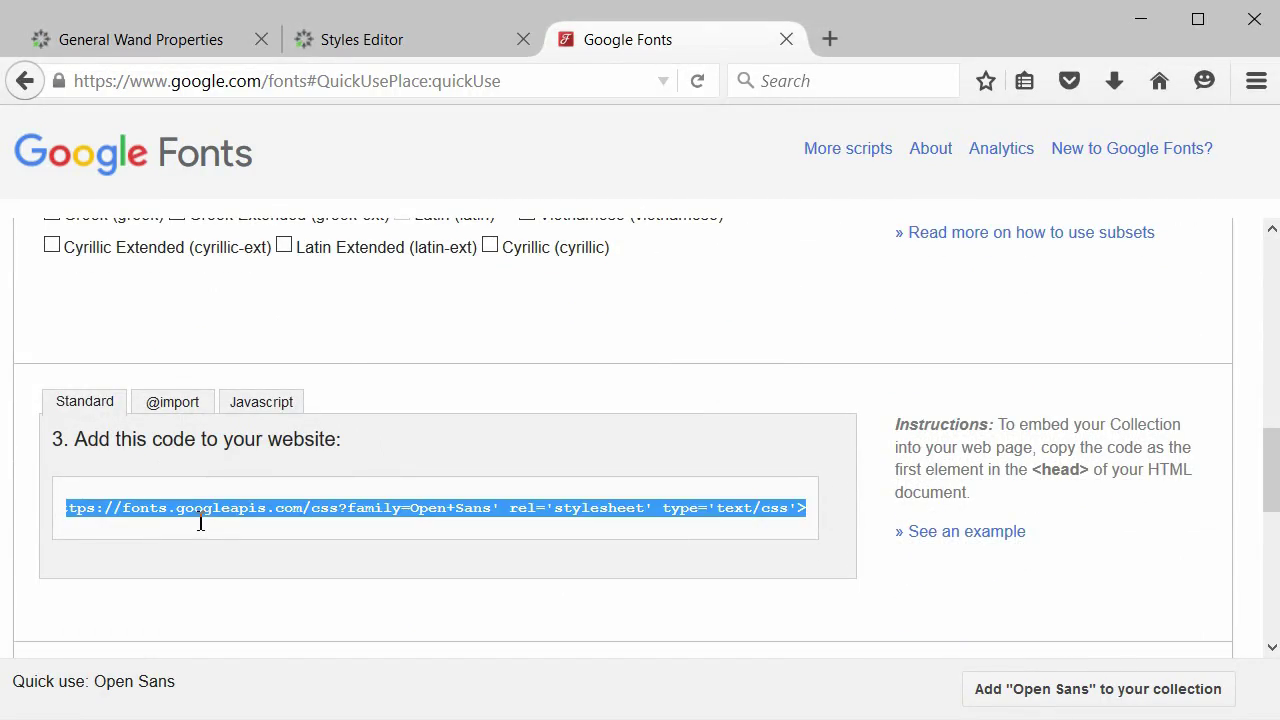
pyautogui.hotkey('ctrl', 'c')
pyautogui.click(566, 77)
pyautogui.hotkey('ctrl', 'v')
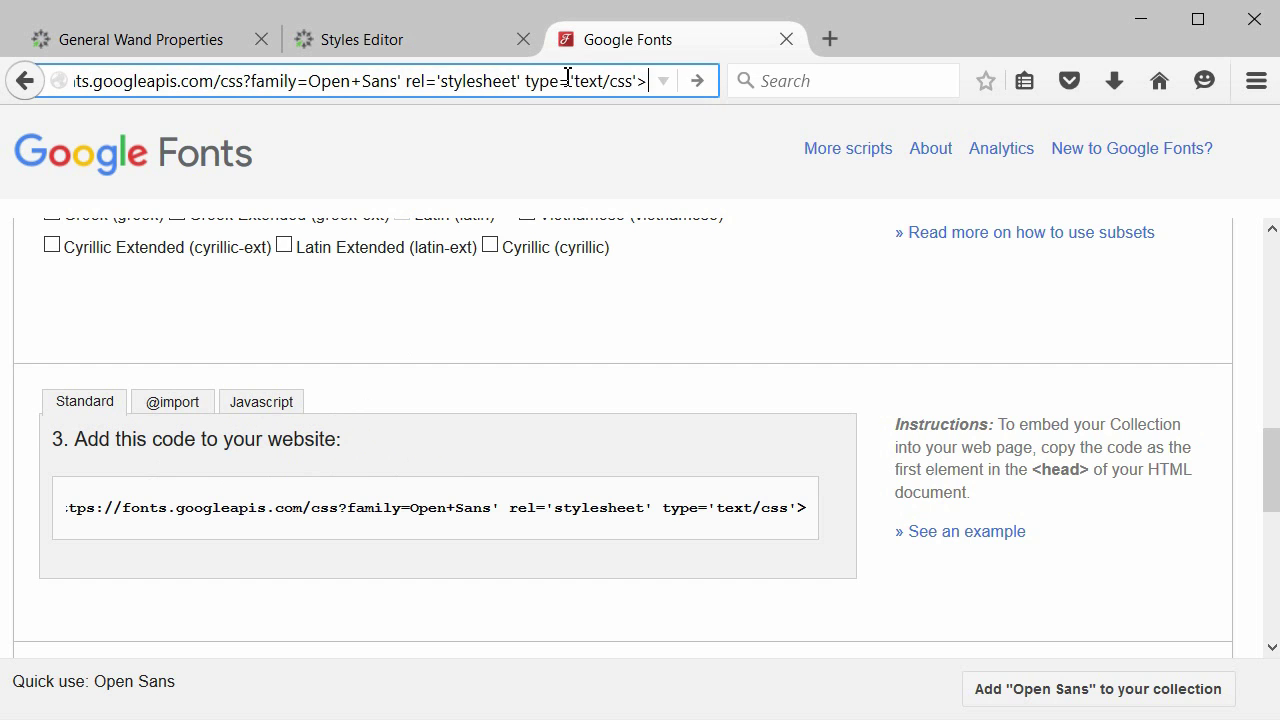
pyautogui.moveTo(400, 80); pyautogui.dragTo(694, 80)
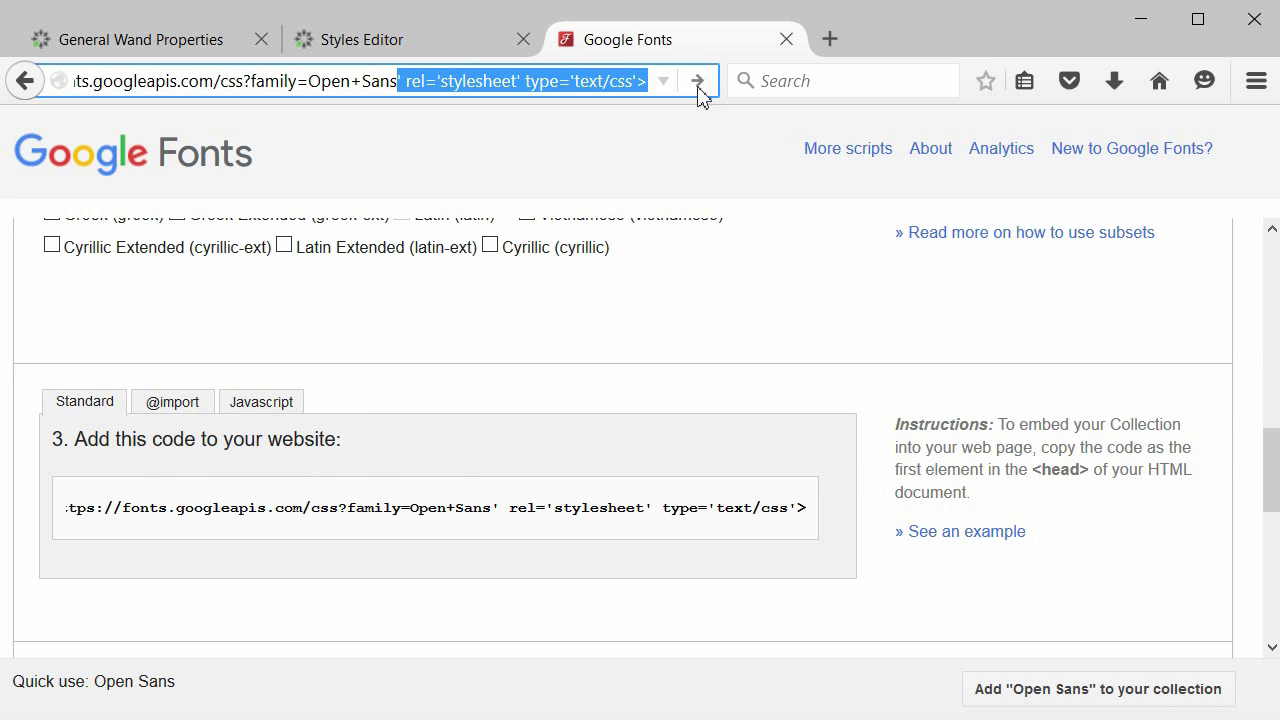
pyautogui.press('Delete')
pyautogui.moveTo(166, 80); pyautogui.dragTo(23, 80)
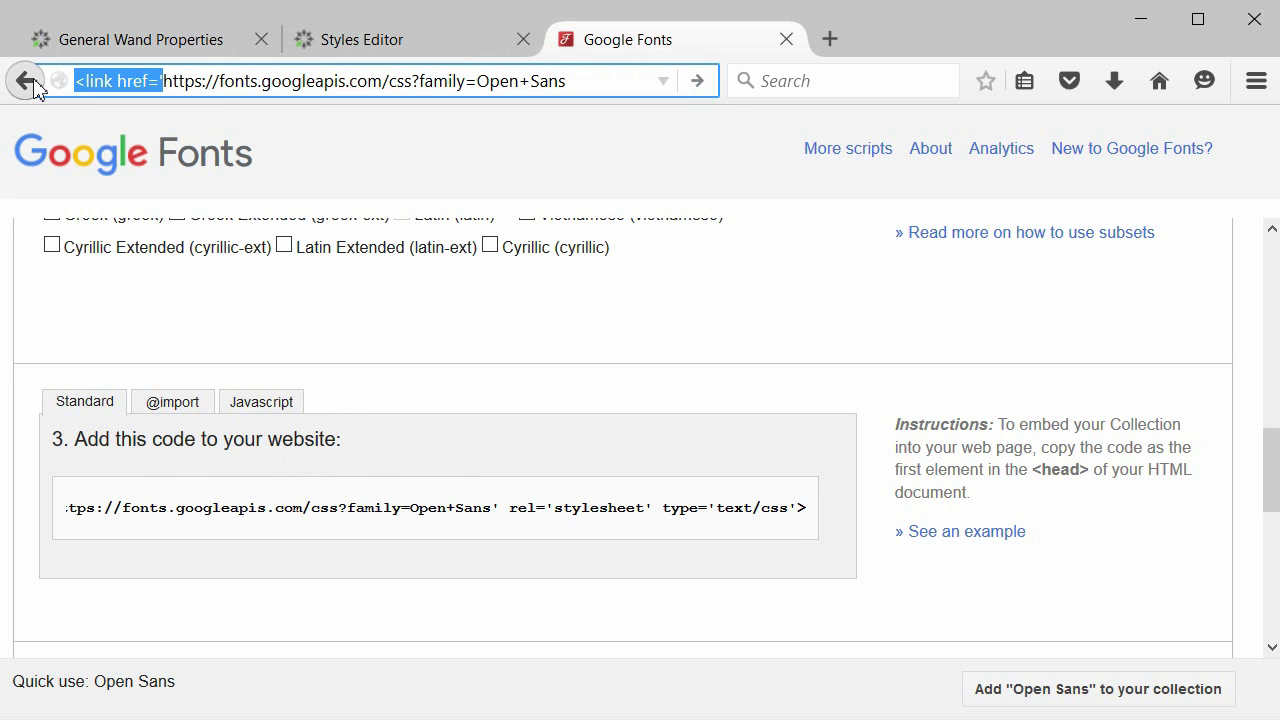
pyautogui.press('Delete')
pyautogui.press('Return')
pyautogui.moveTo(25, 245); pyautogui.dragTo(5, 120)
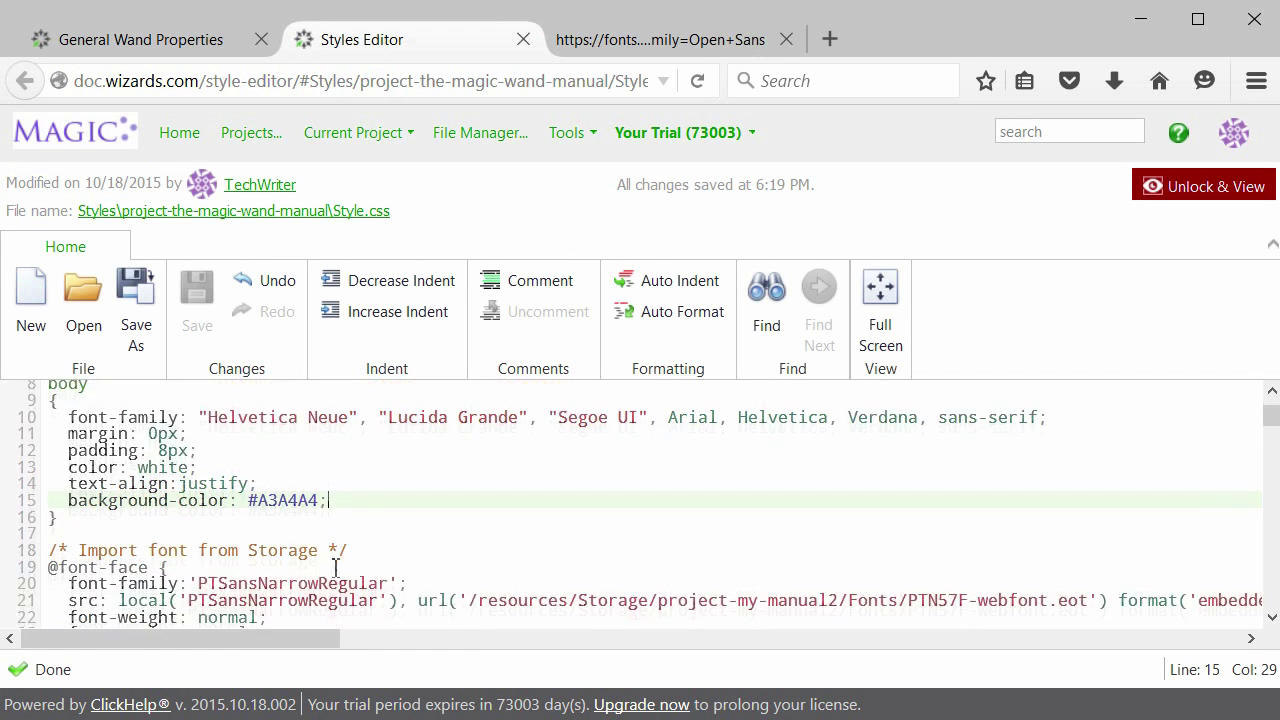
pyautogui.click(157, 586)
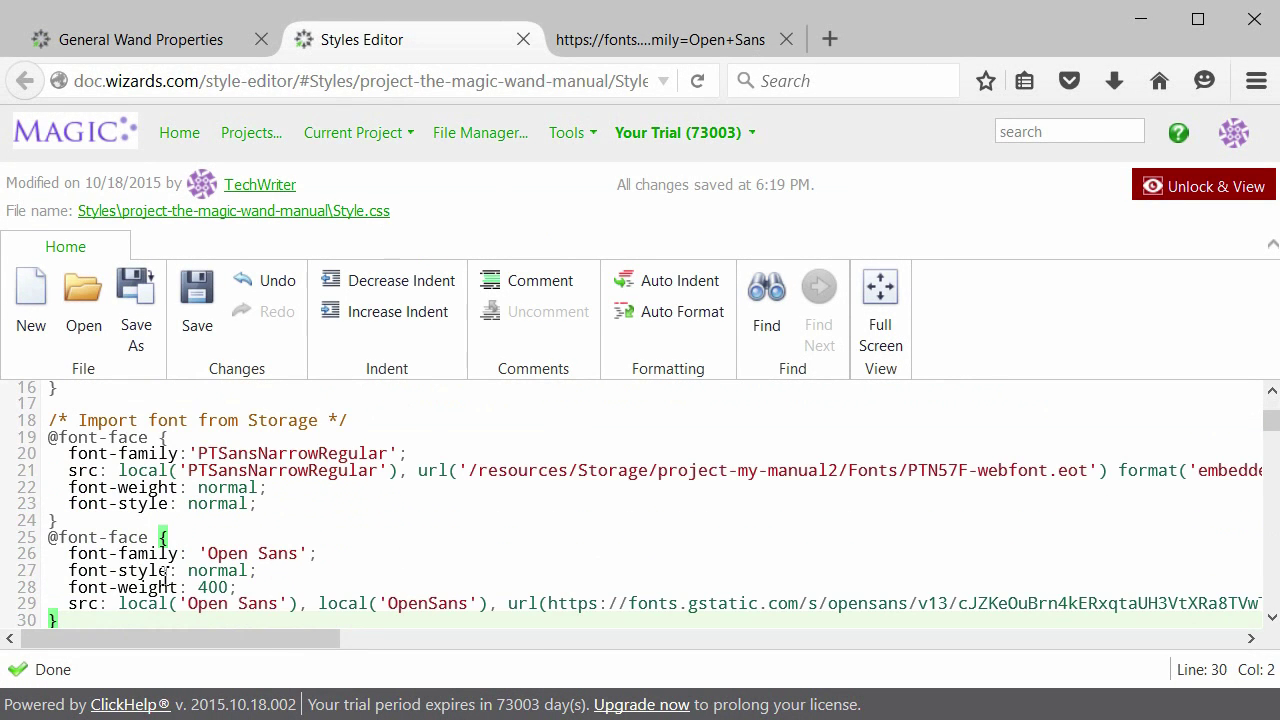
pyautogui.scroll(-2, 250, 565)
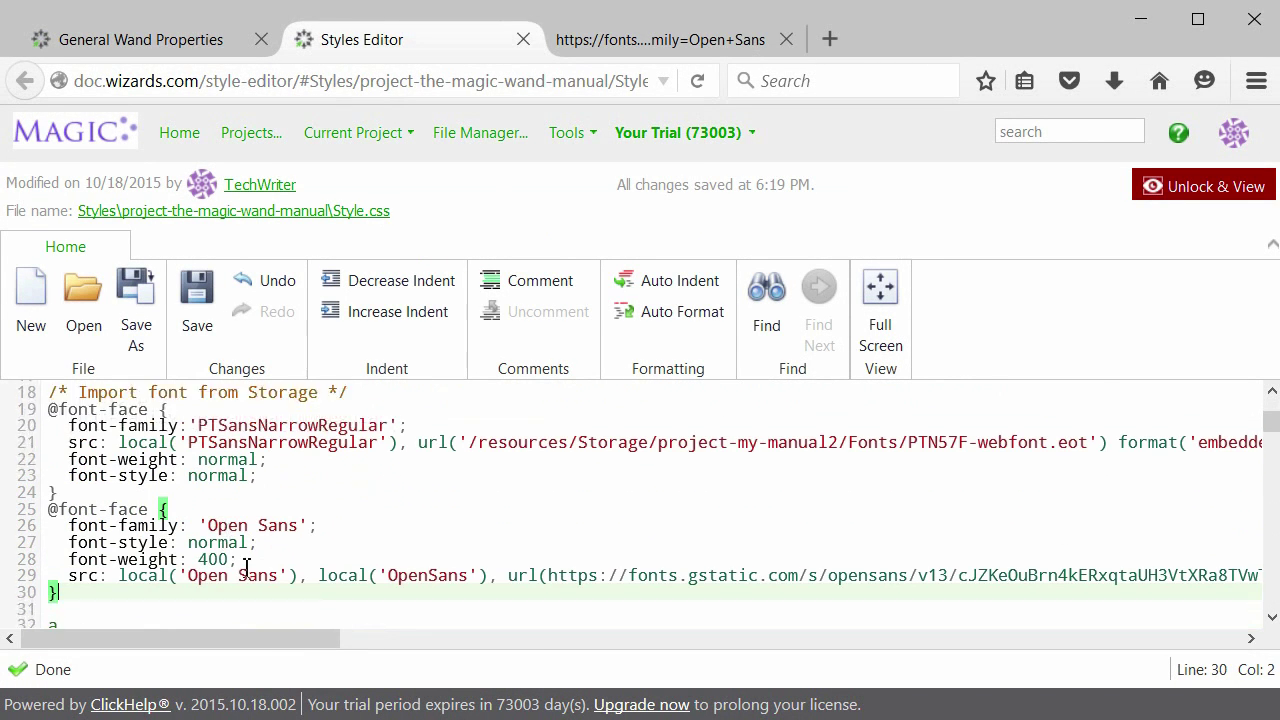
# - Copy the 'Open Sans' name to the front of the body rule's font-family list and save the stylesheet
pyautogui.moveTo(198, 484); pyautogui.dragTo(312, 487)
pyautogui.scroll(6, 337, 523)
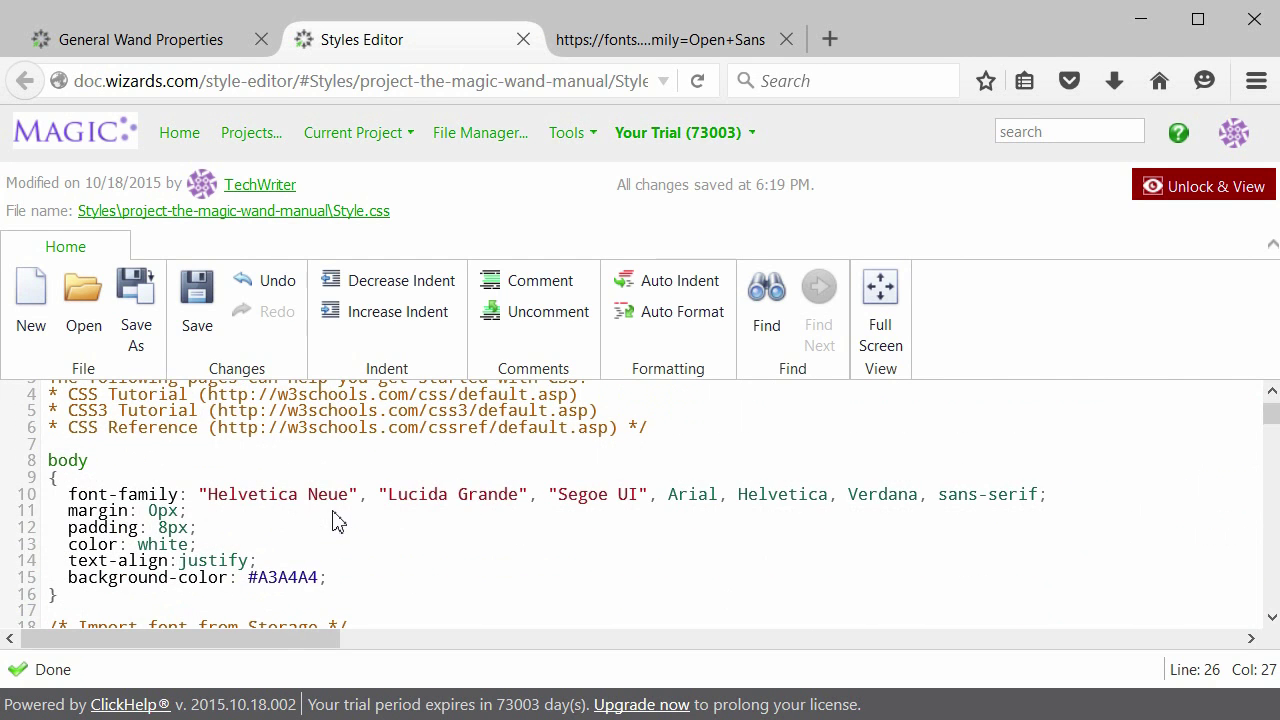
pyautogui.click(201, 495)
pyautogui.hotkey('ctrl', 'v')
pyautogui.write(',')
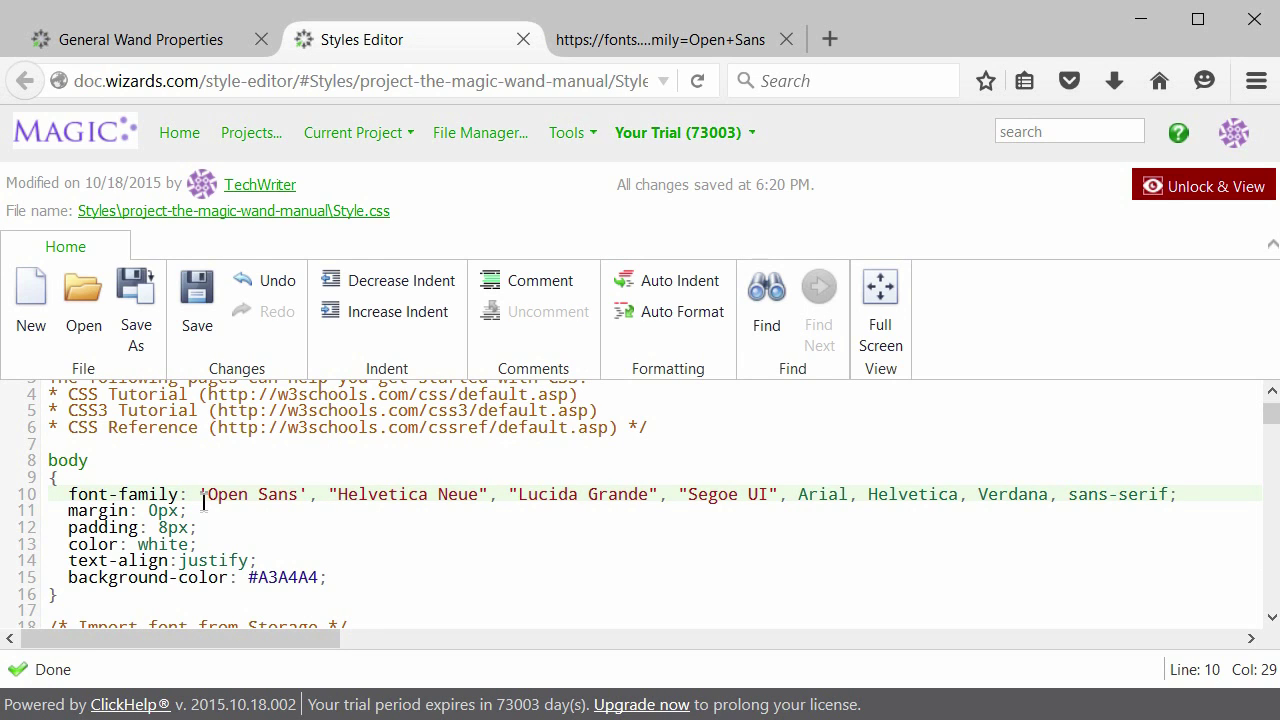
pyautogui.click(199, 302)
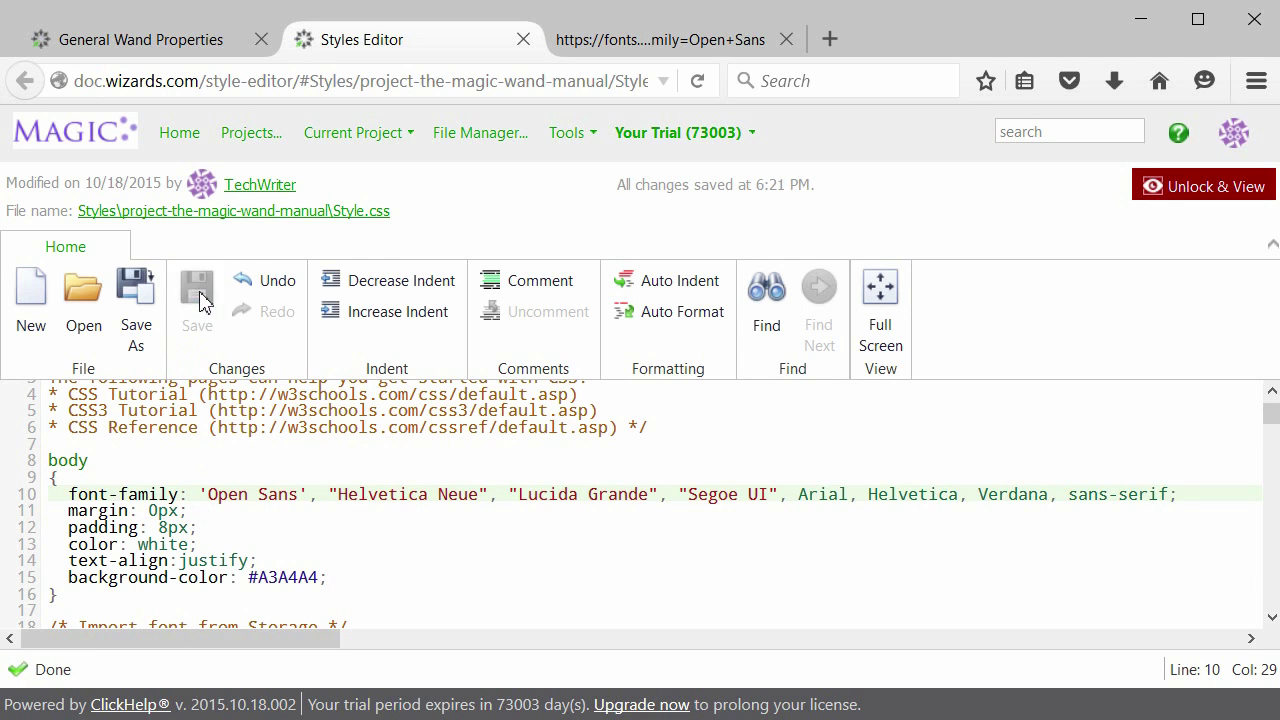
# - Refresh the styles in the General Wand Properties topic and review the restyled page
pyautogui.click(201, 42)
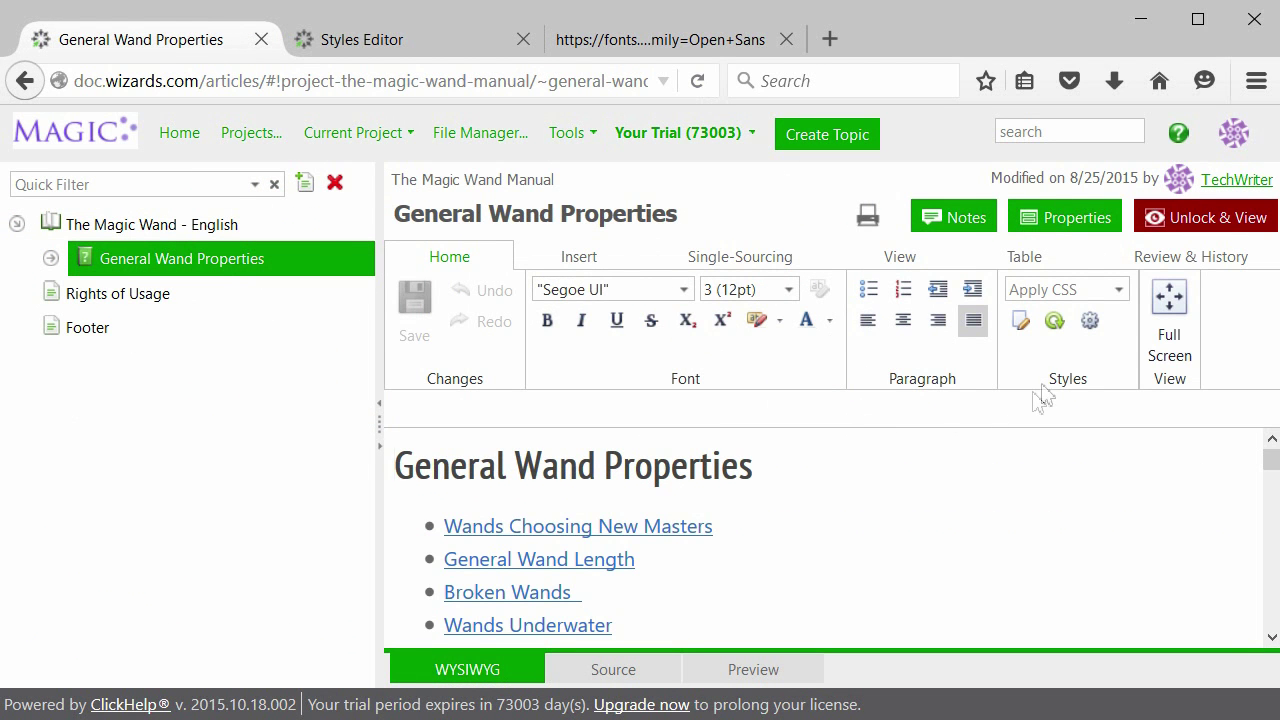
pyautogui.click(1055, 321)
pyautogui.click(946, 558)
pyautogui.scroll(-5, 946, 558)
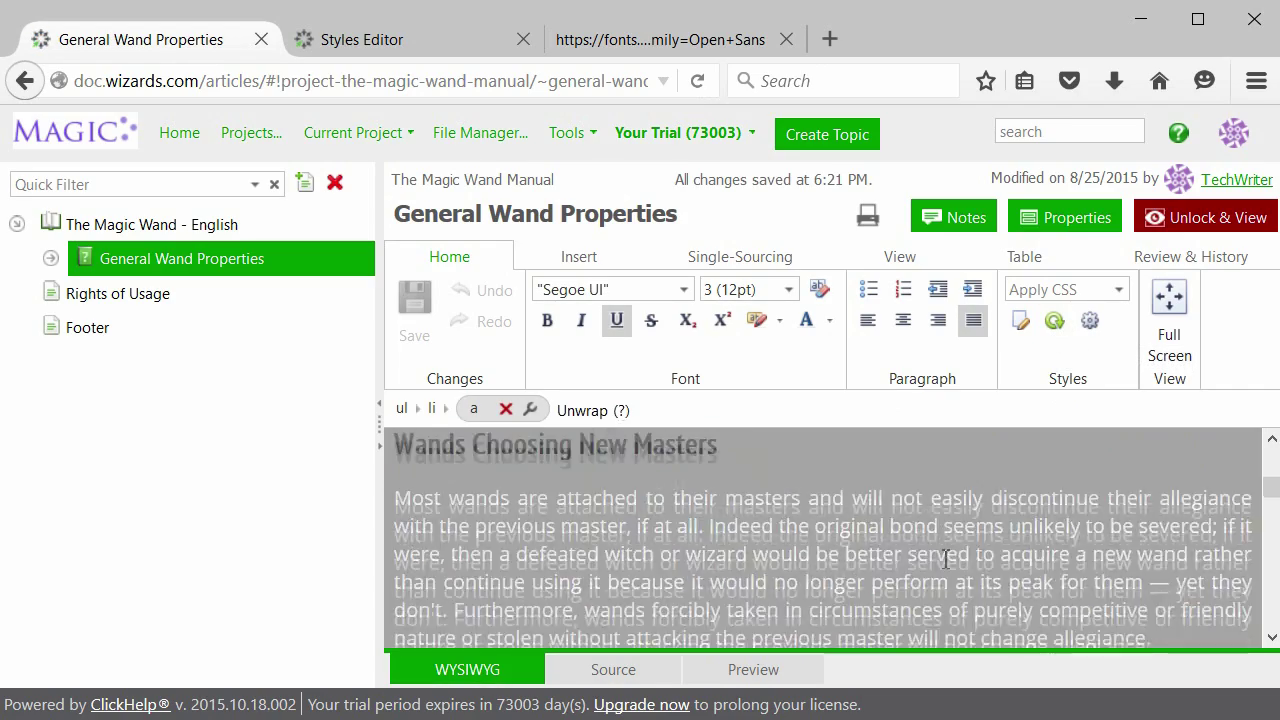
pyautogui.scroll(-5, 946, 558)
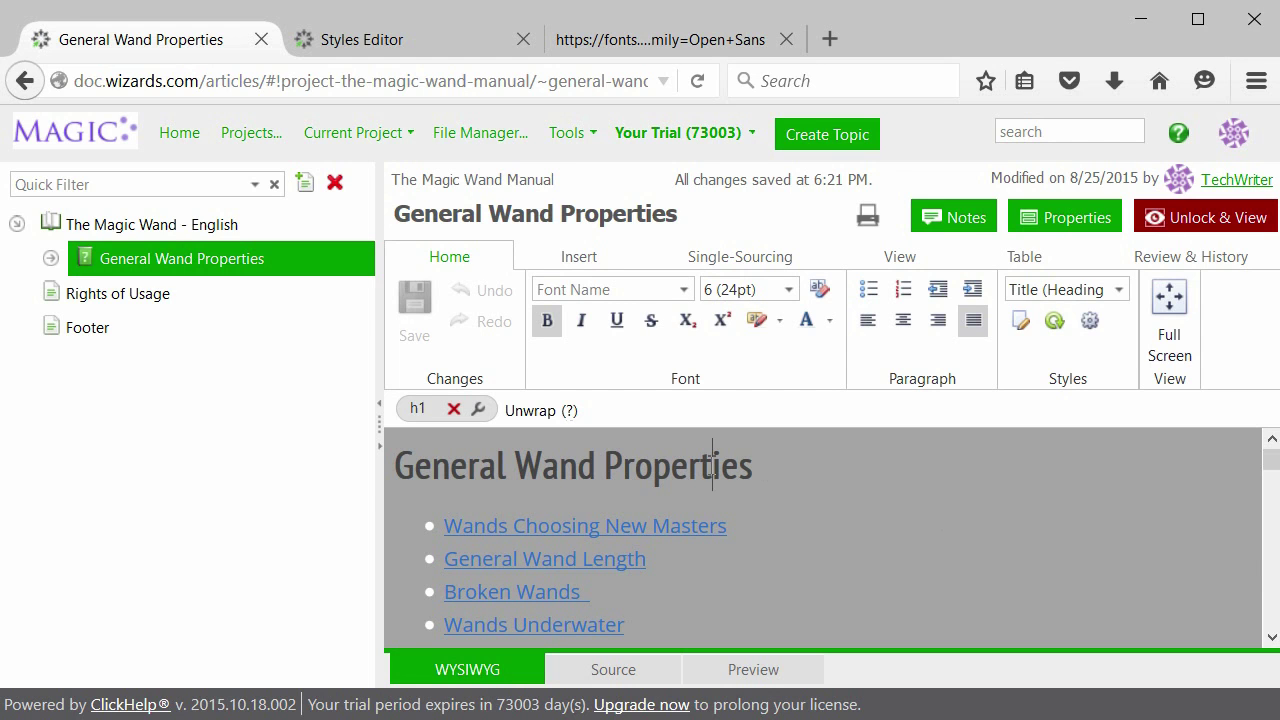
# - Check the topic title's heading style, set the h1 rule's font-family to "Segoe UI", sans-serif in the stylesheet and save it
pyautogui.click(1118, 290)
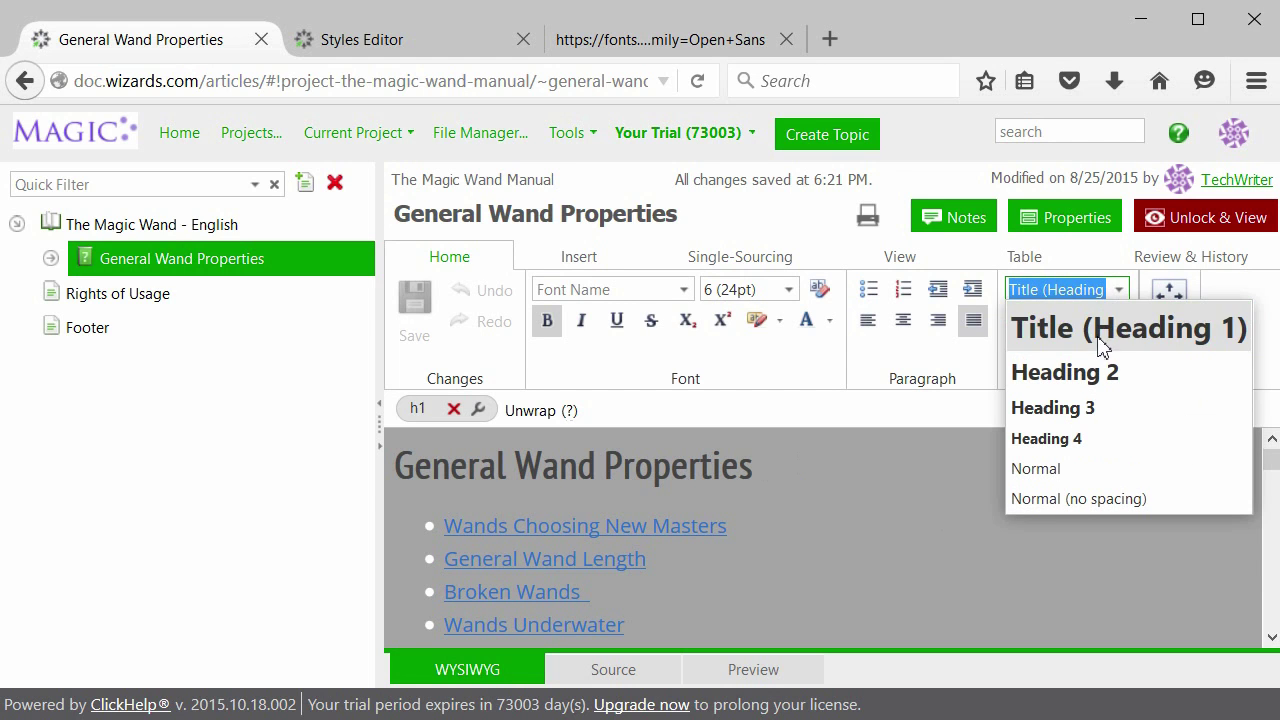
pyautogui.click(672, 474)
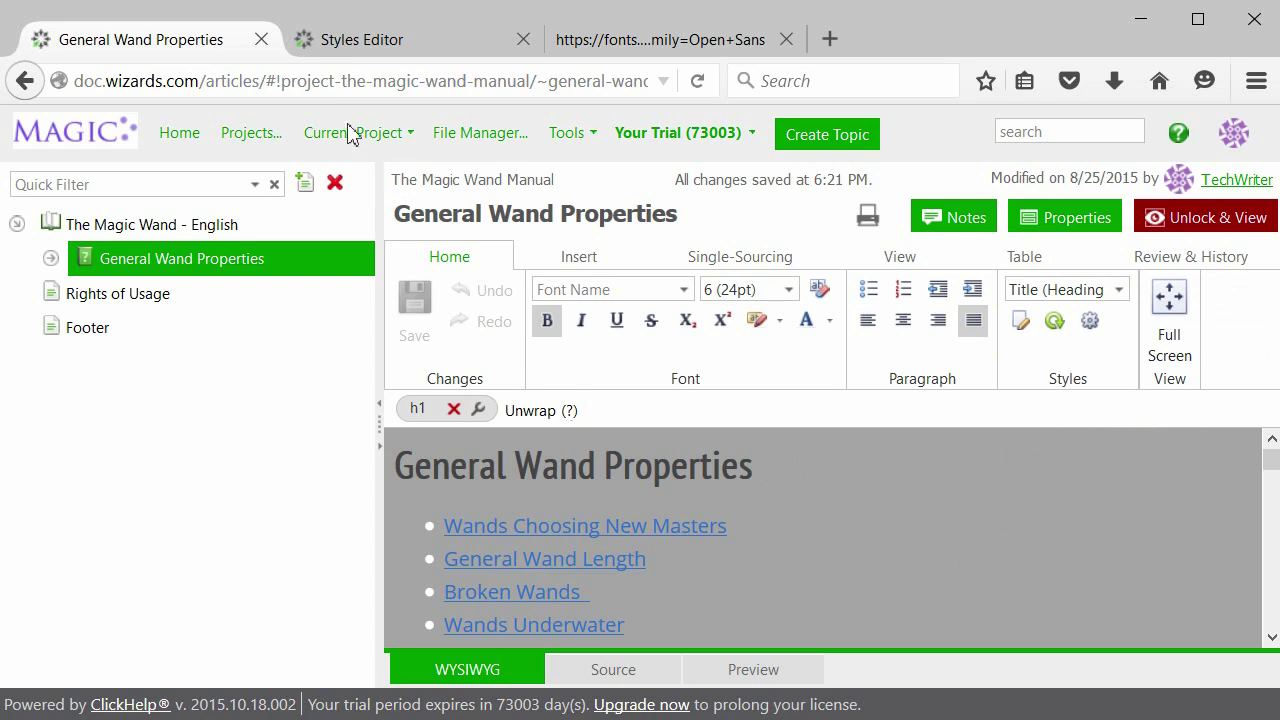
pyautogui.click(348, 48)
pyautogui.click(393, 490)
pyautogui.scroll(-7, 392, 492)
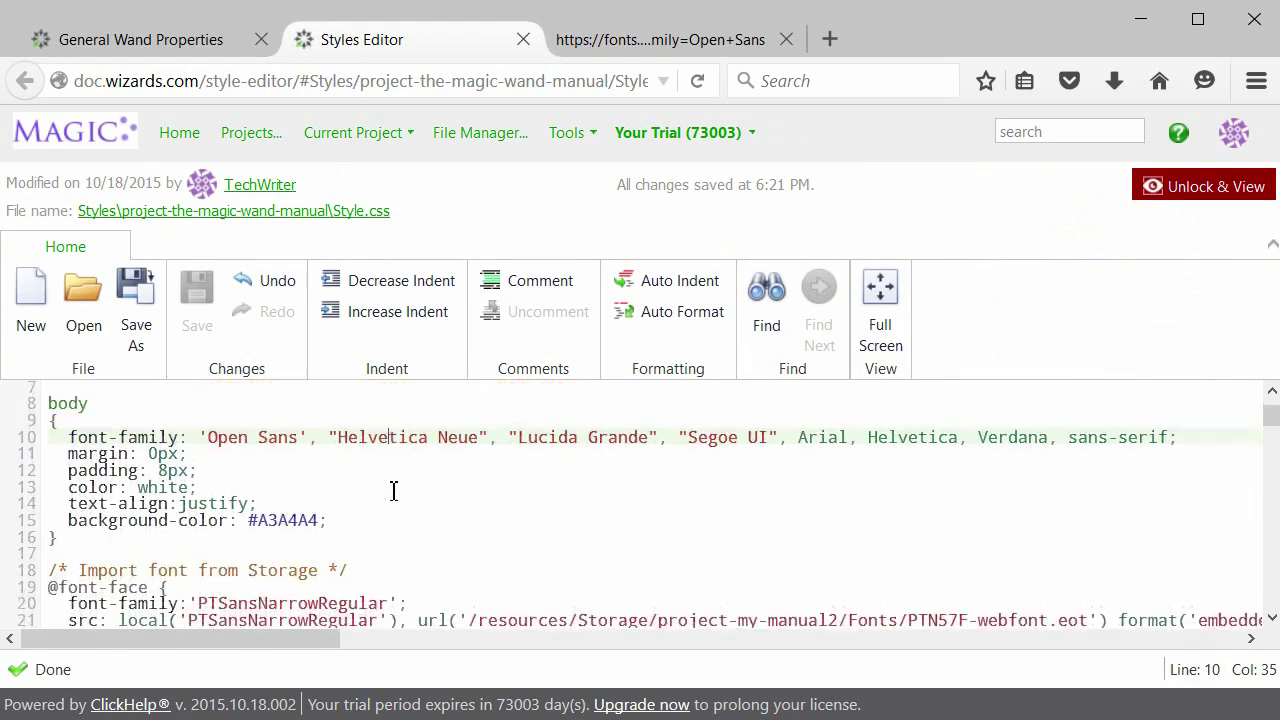
pyautogui.scroll(-10, 392, 492)
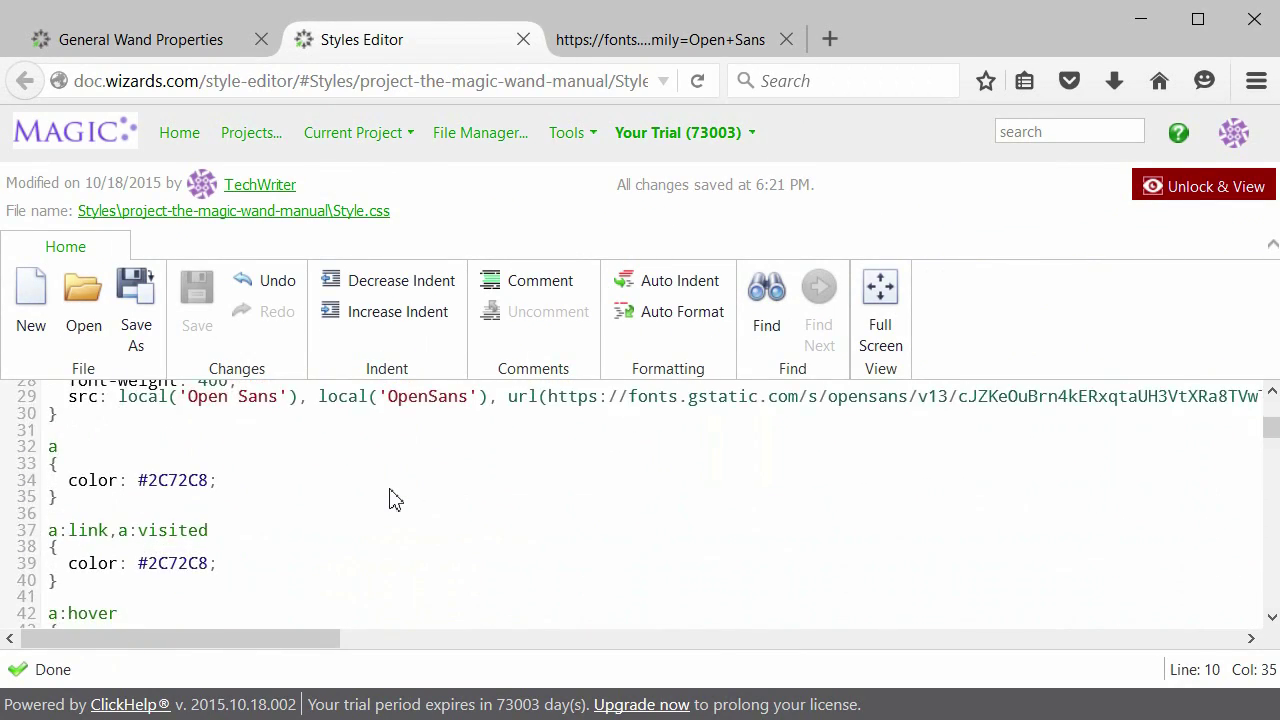
pyautogui.scroll(-3, 393, 500)
pyautogui.click(202, 430)
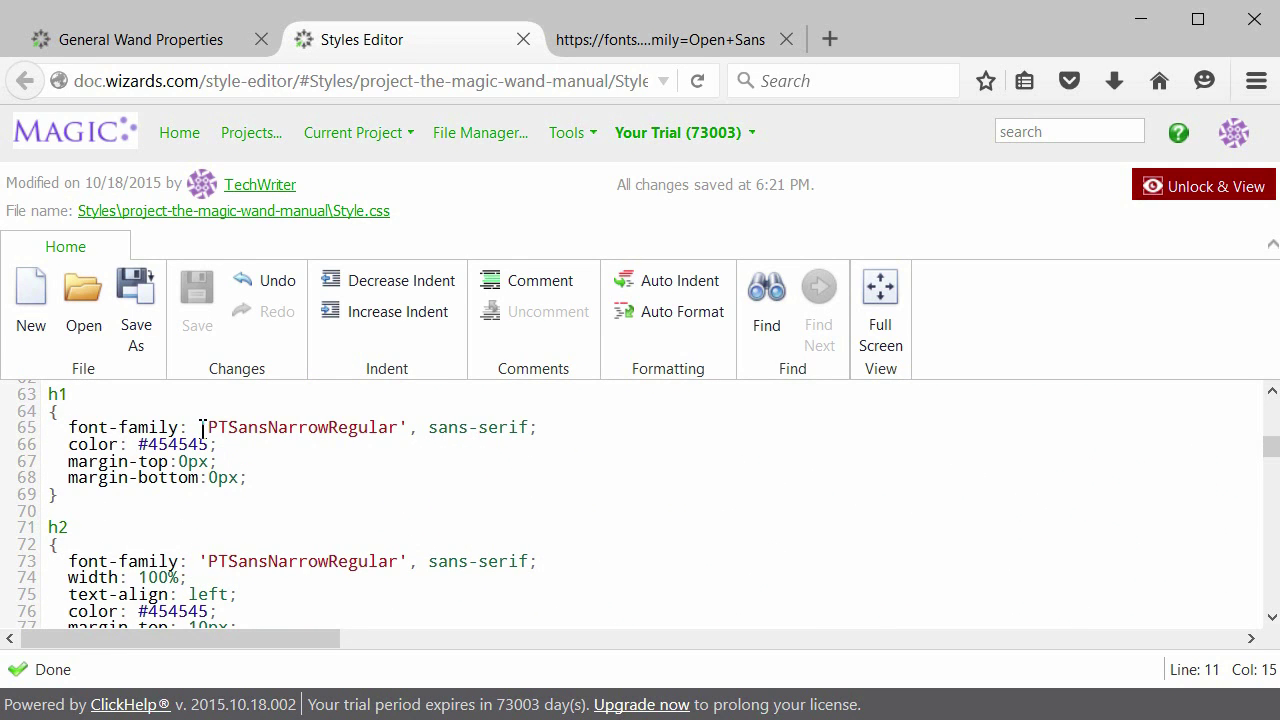
pyautogui.moveTo(202, 430); pyautogui.dragTo(408, 429)
pyautogui.write('"Segoe UI"')
pyautogui.click(205, 310)
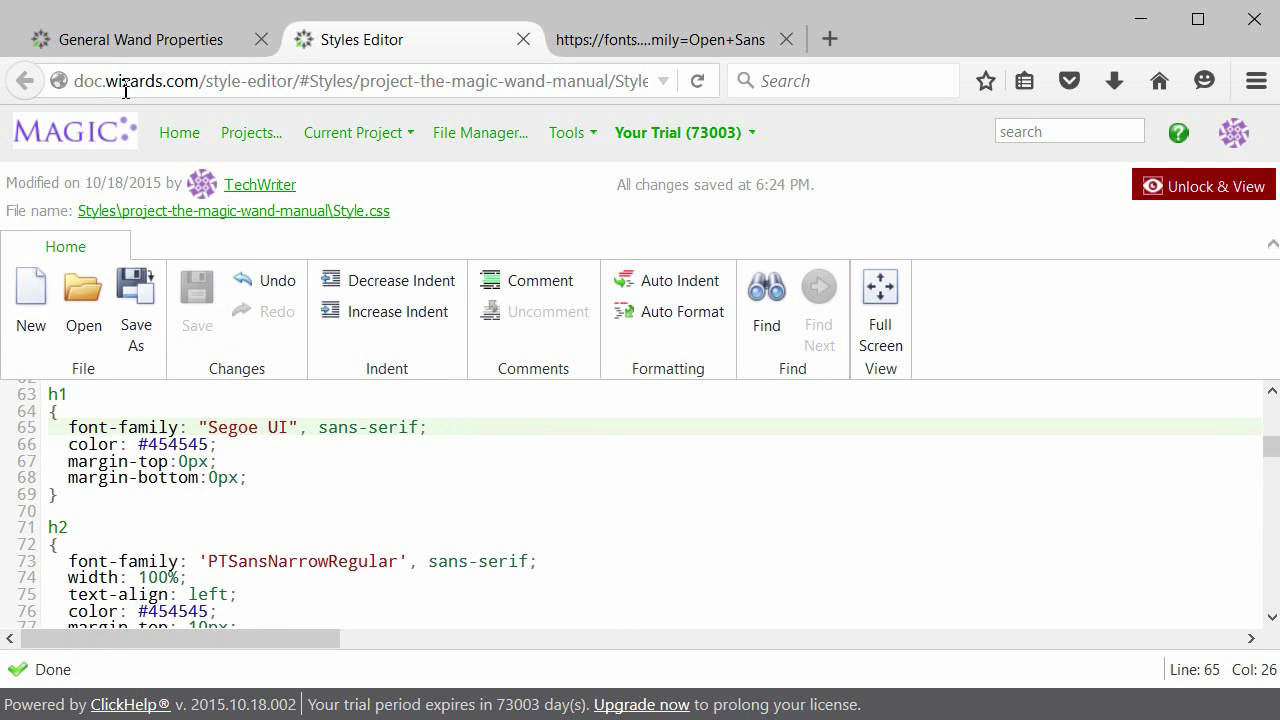
# - Refresh the styles in the General Wand Properties topic and check the title's font against the other headings
pyautogui.click(126, 45)
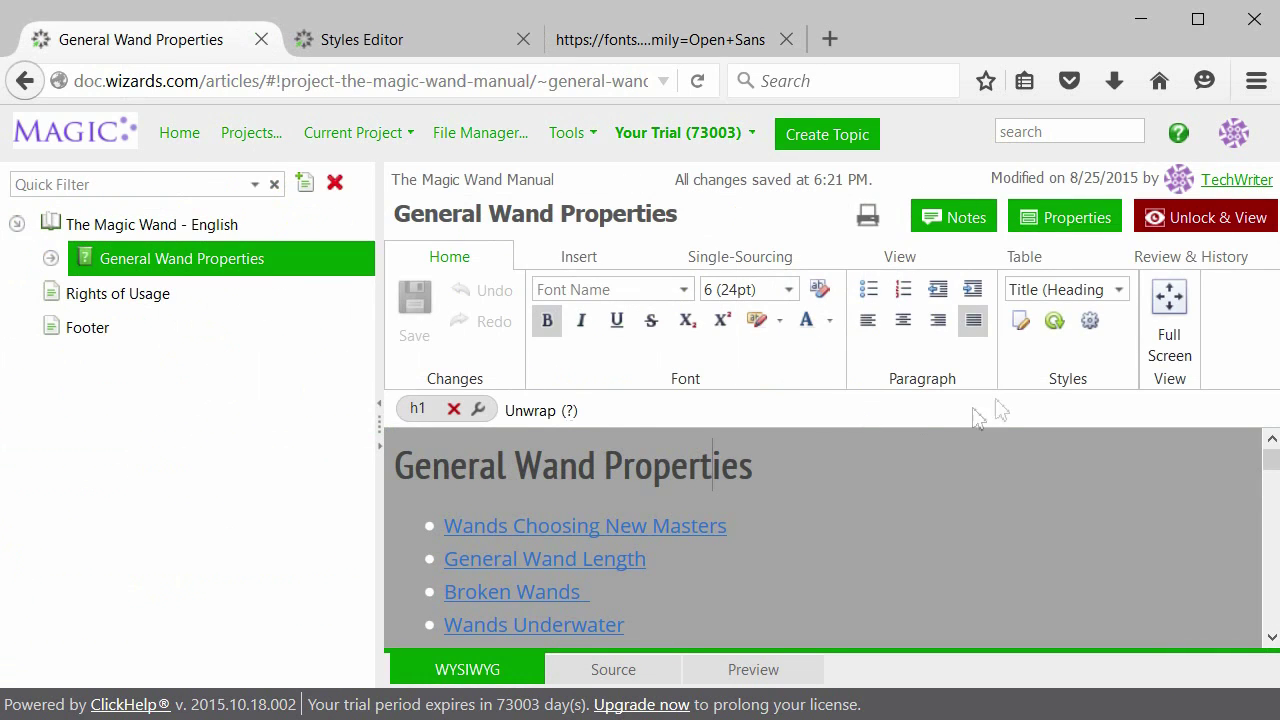
pyautogui.click(1054, 322)
pyautogui.moveTo(872, 468); pyautogui.dragTo(392, 466)
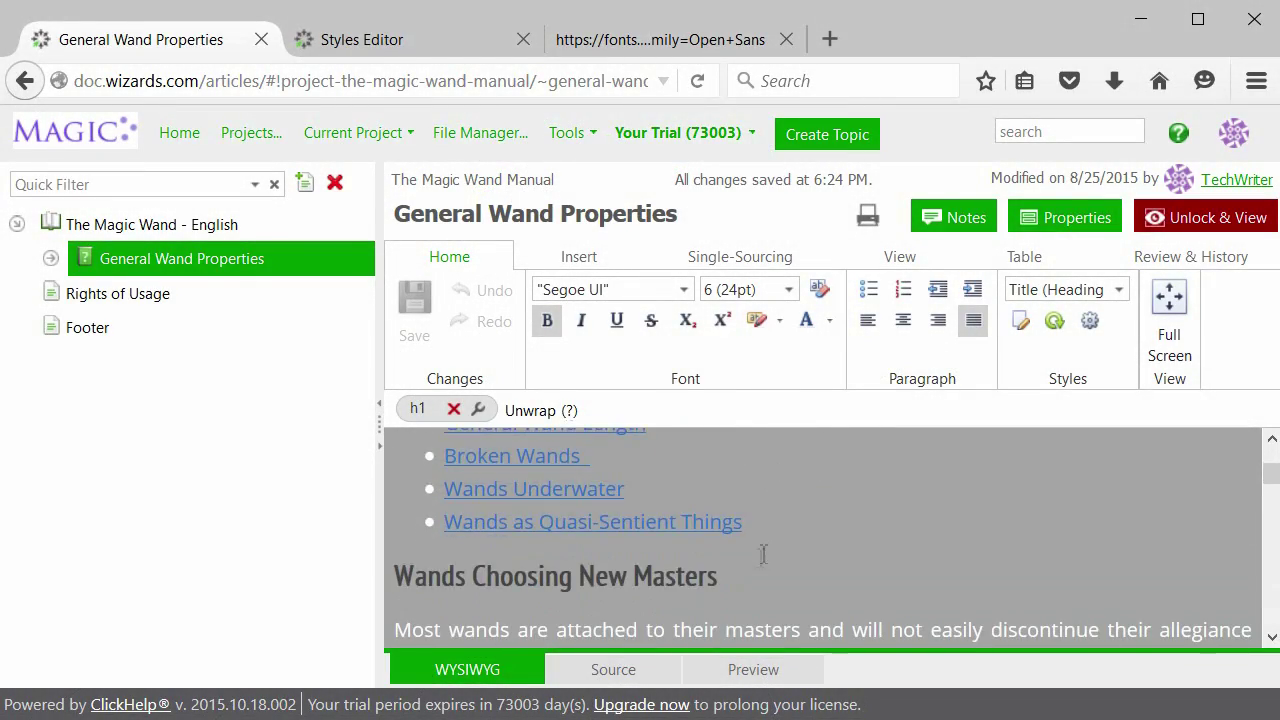
pyautogui.scroll(3, 750, 555)
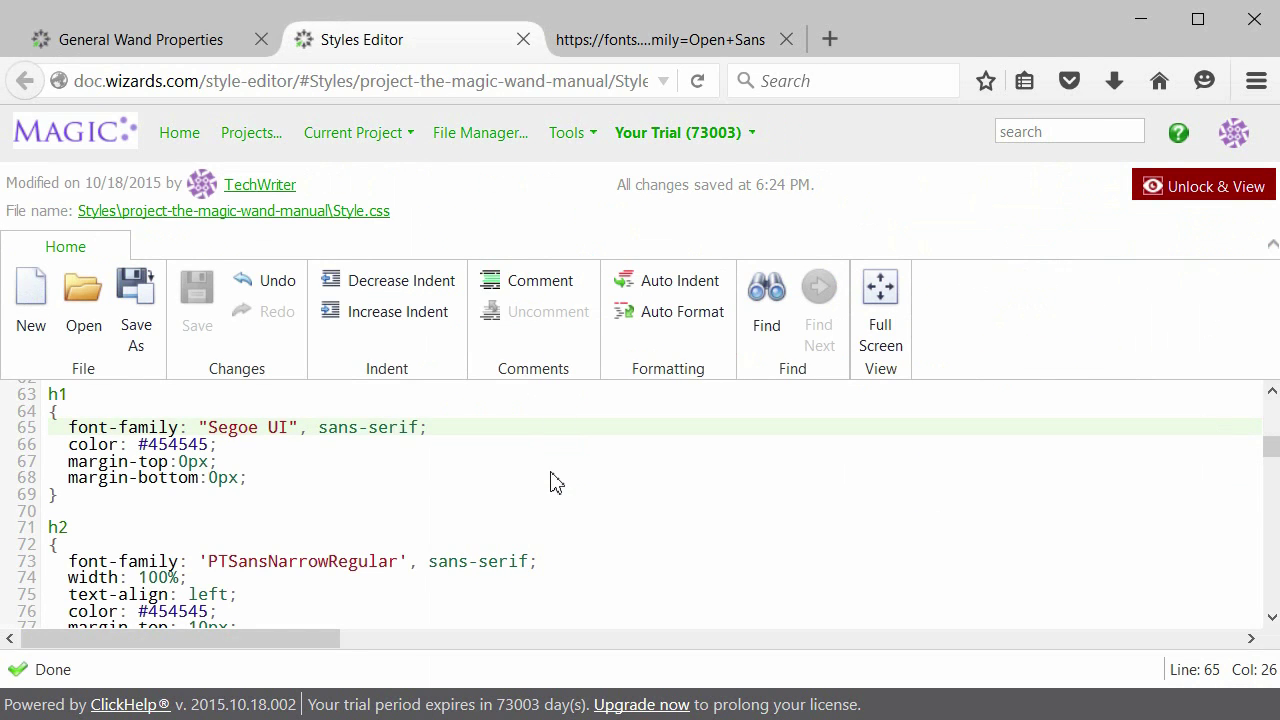
# - Add list-style-image: url('/resources/Storage/project-the-magic-wand-manual/list.png'); to the ul rule below its padding and save the stylesheet
pyautogui.click(551, 474)
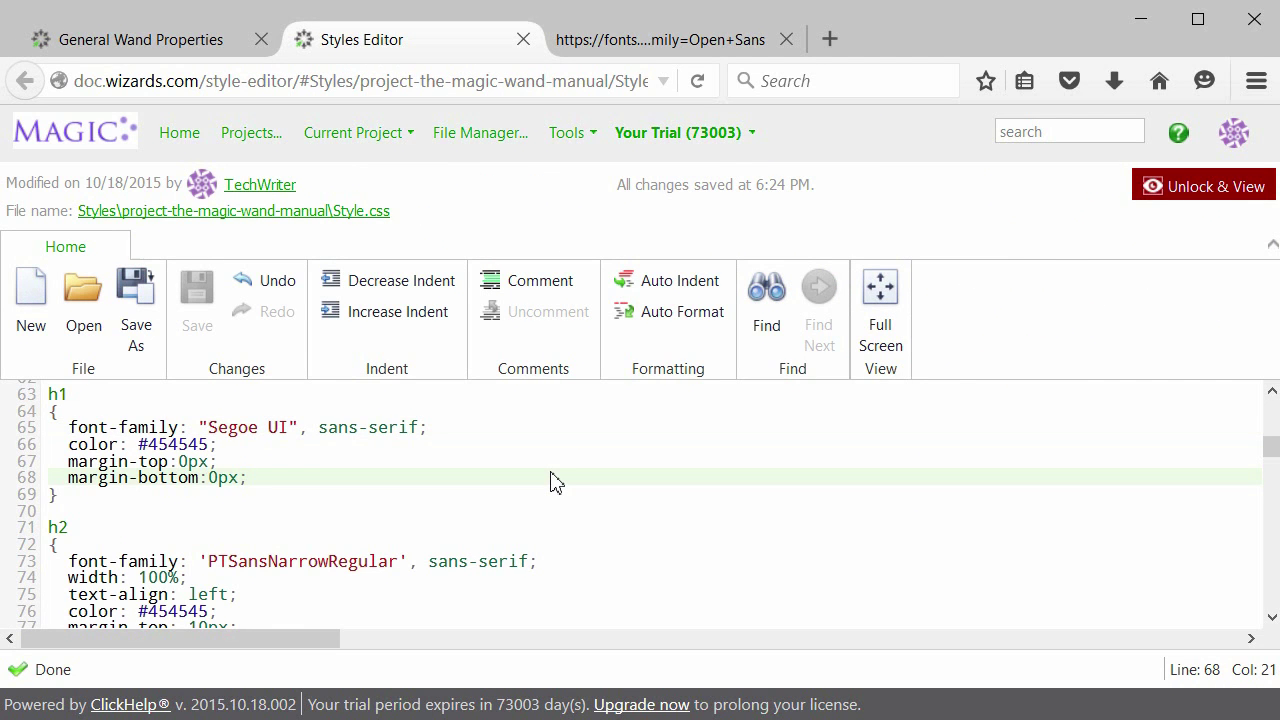
pyautogui.scroll(-5, 466, 483)
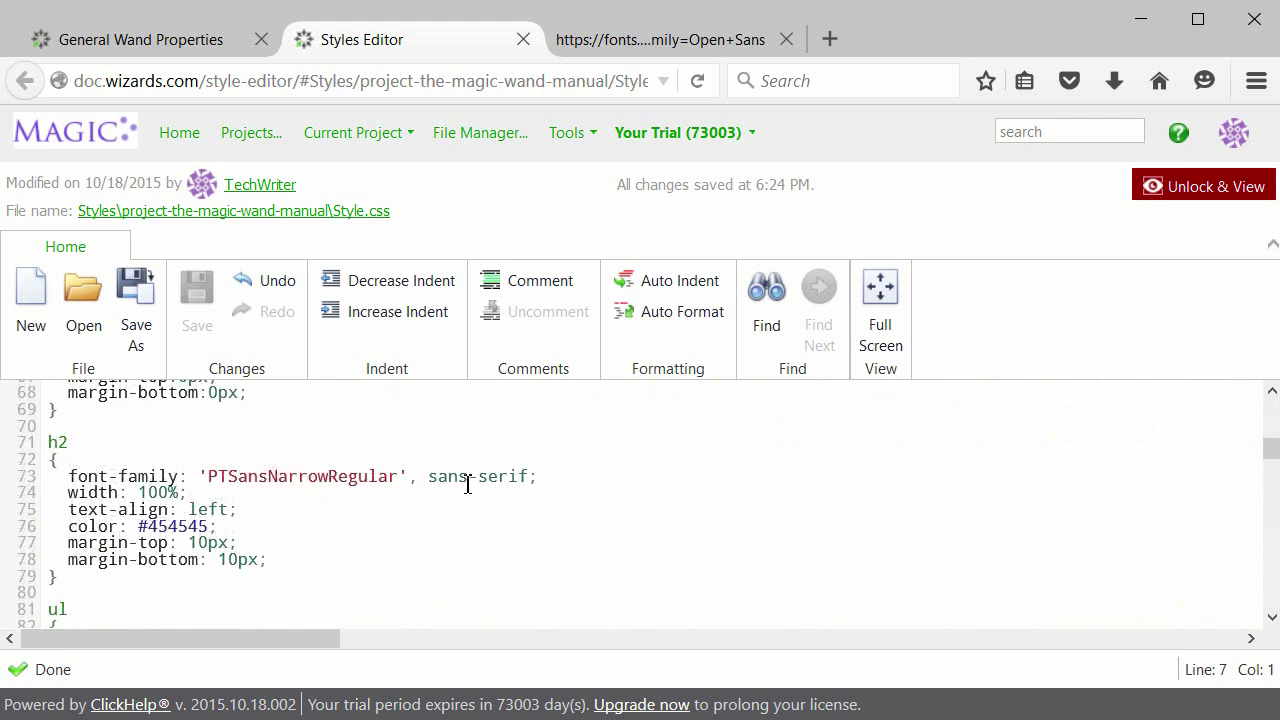
pyautogui.click(286, 451)
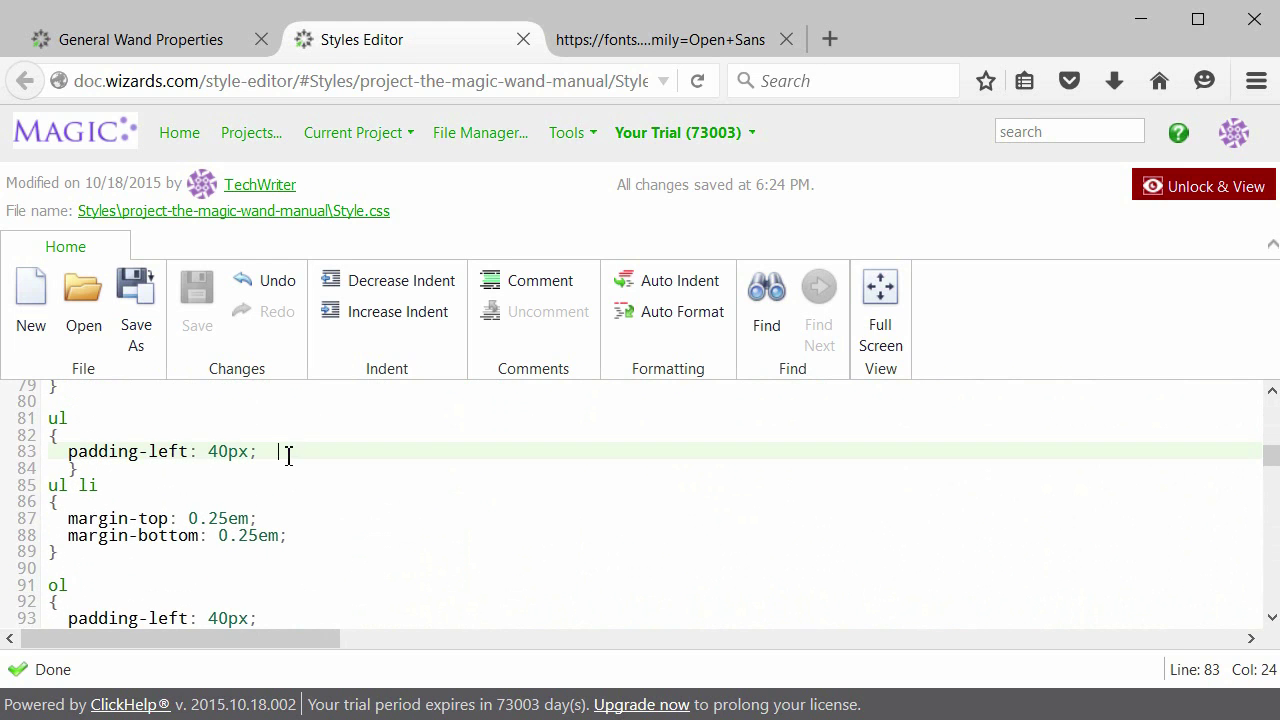
pyautogui.press('Return')
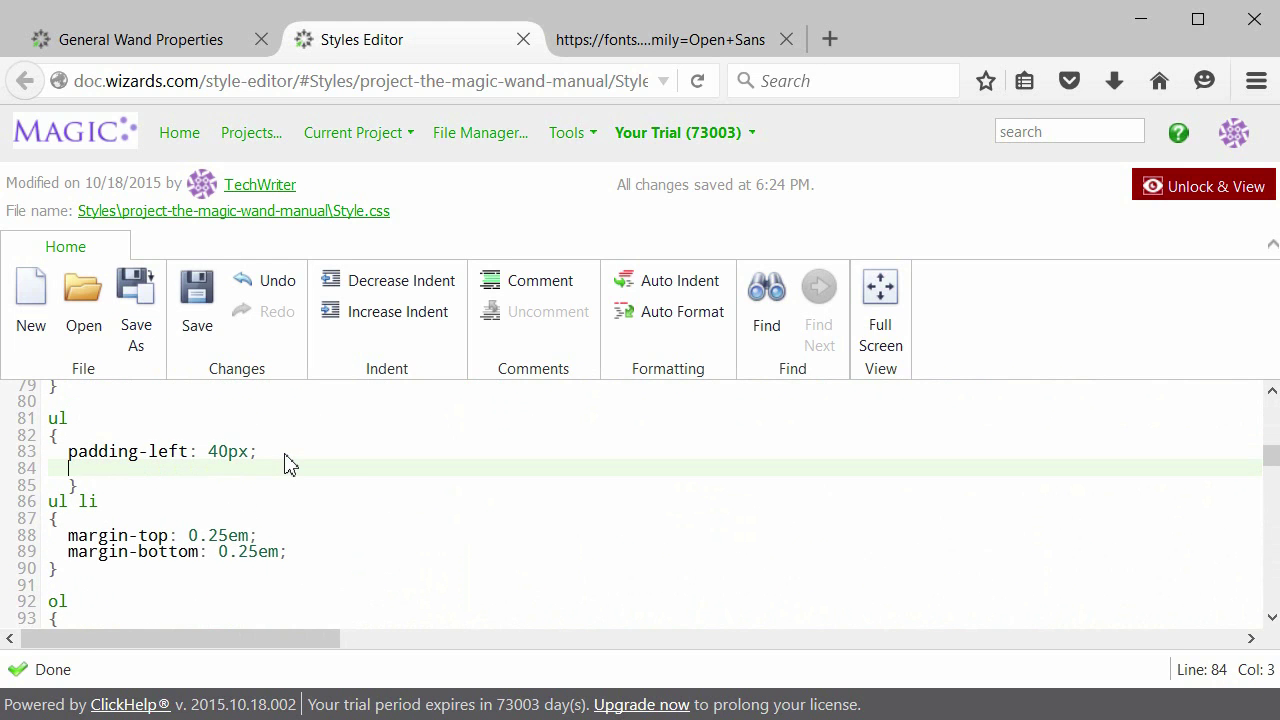
pyautogui.write('lis')
pyautogui.press('Down')
pyautogui.press('Return')
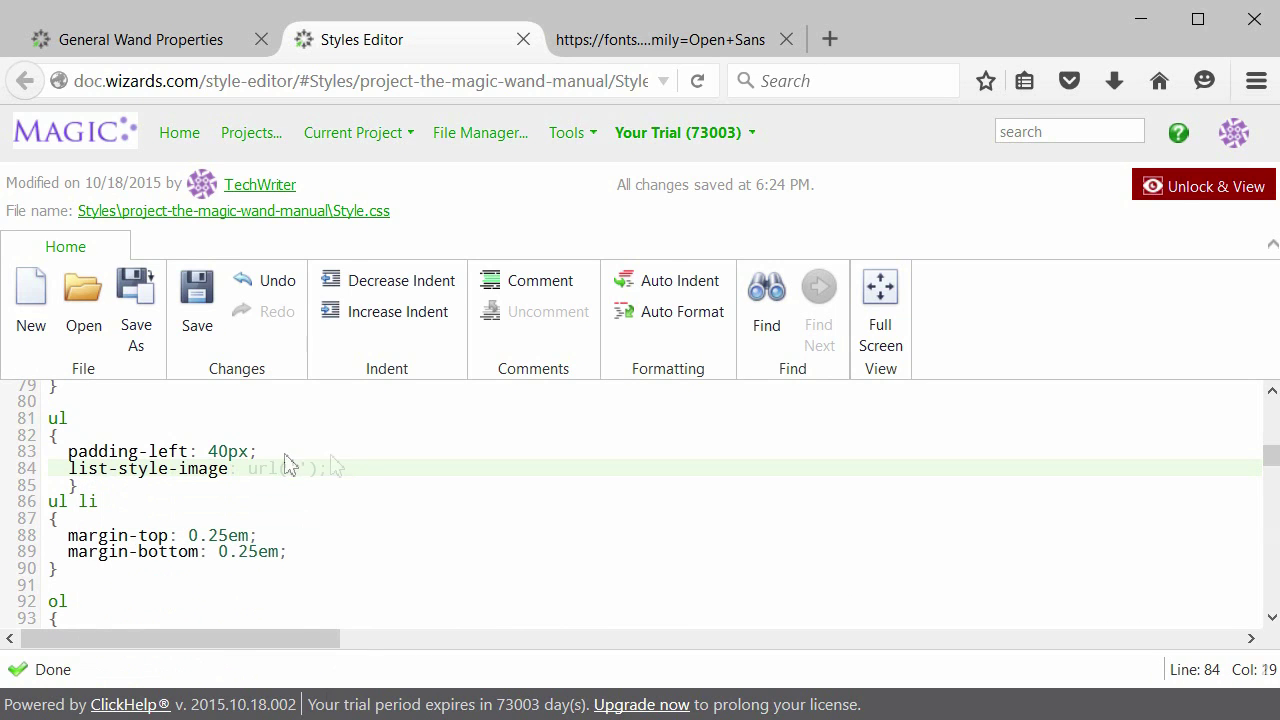
pyautogui.press('Tab')
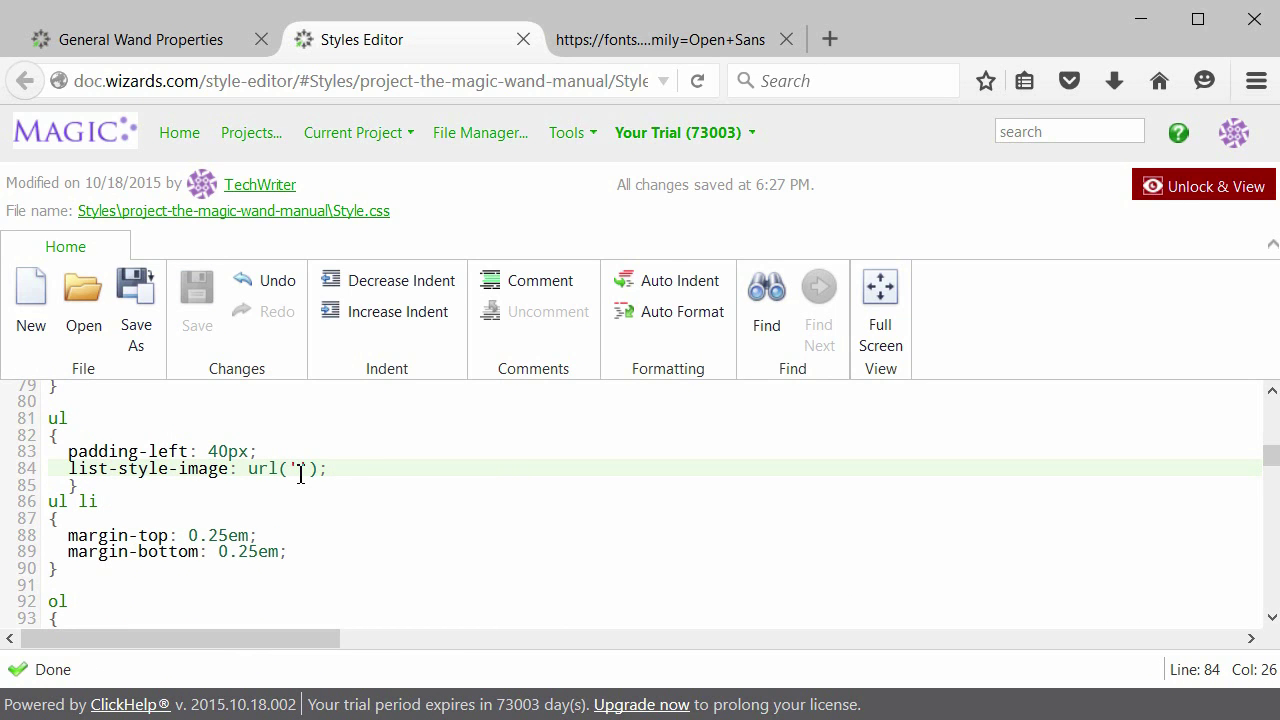
pyautogui.write('/resources/Storage/project-the-magic-wand-manual/list.png')
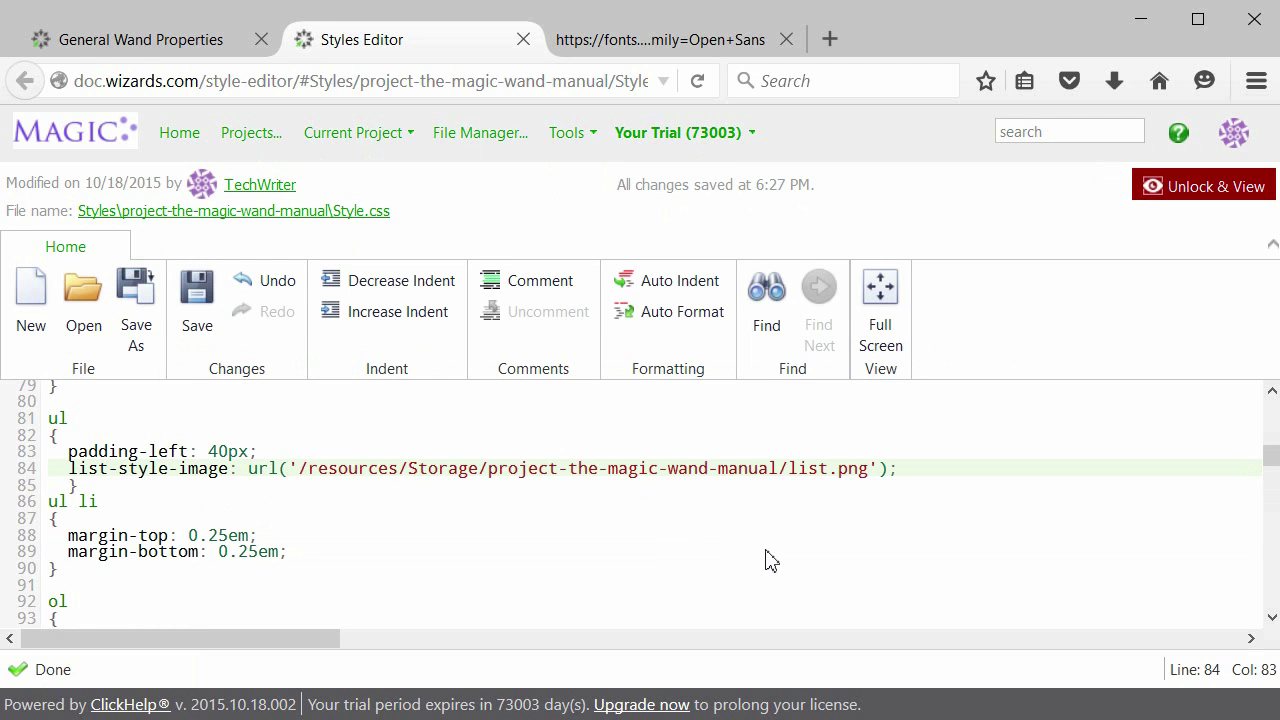
pyautogui.click(199, 305)
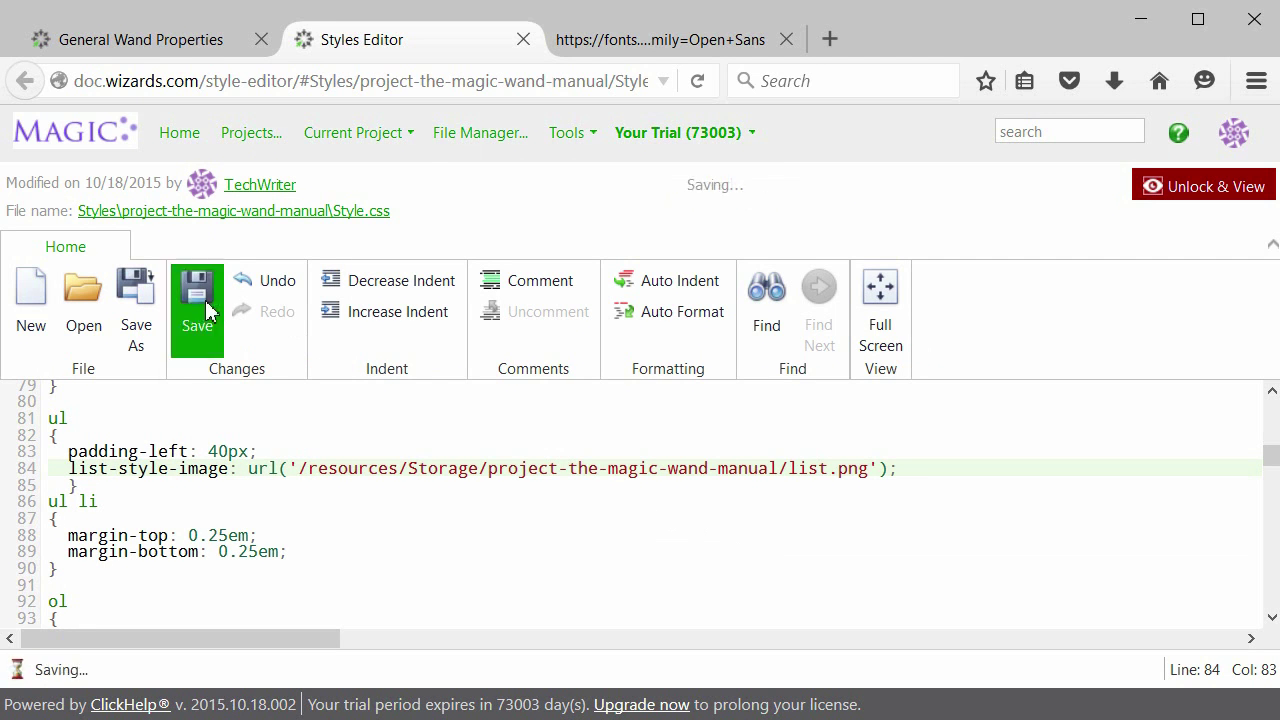
# - Refresh the styles in the General Wand Properties topic, check its list bullets and return to the stylesheet
pyautogui.click(170, 40)
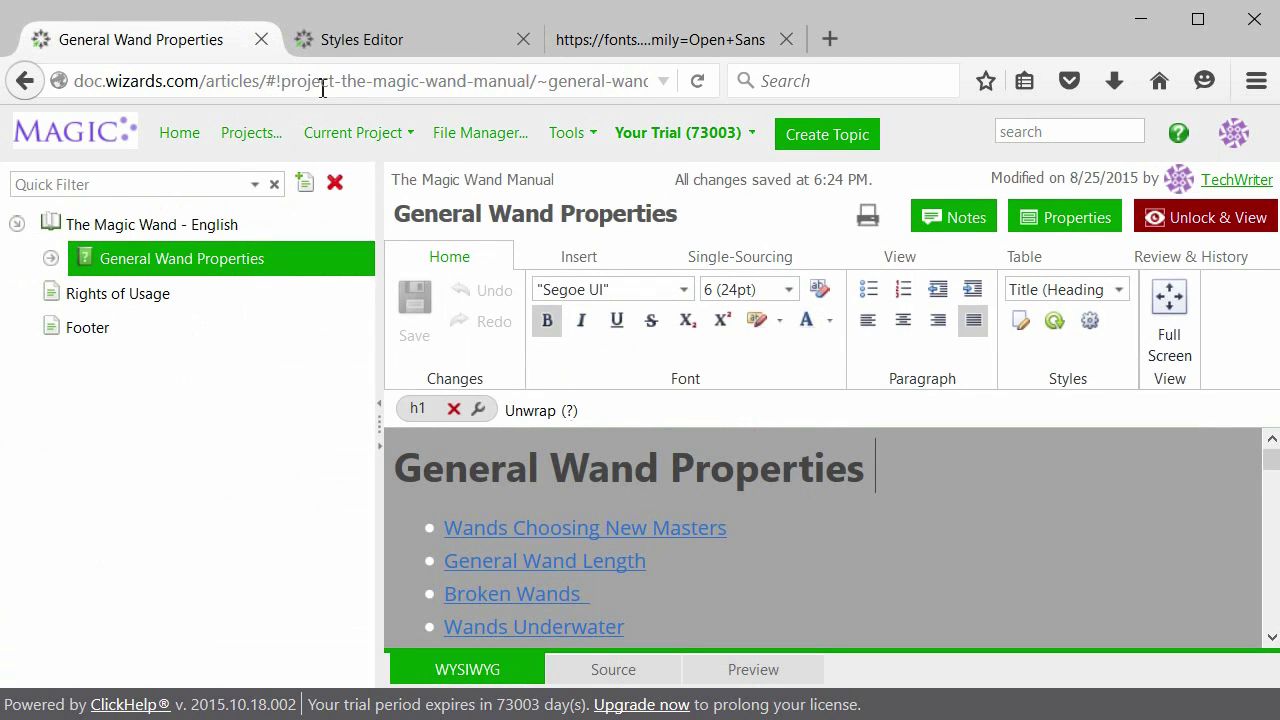
pyautogui.click(1054, 320)
pyautogui.click(337, 48)
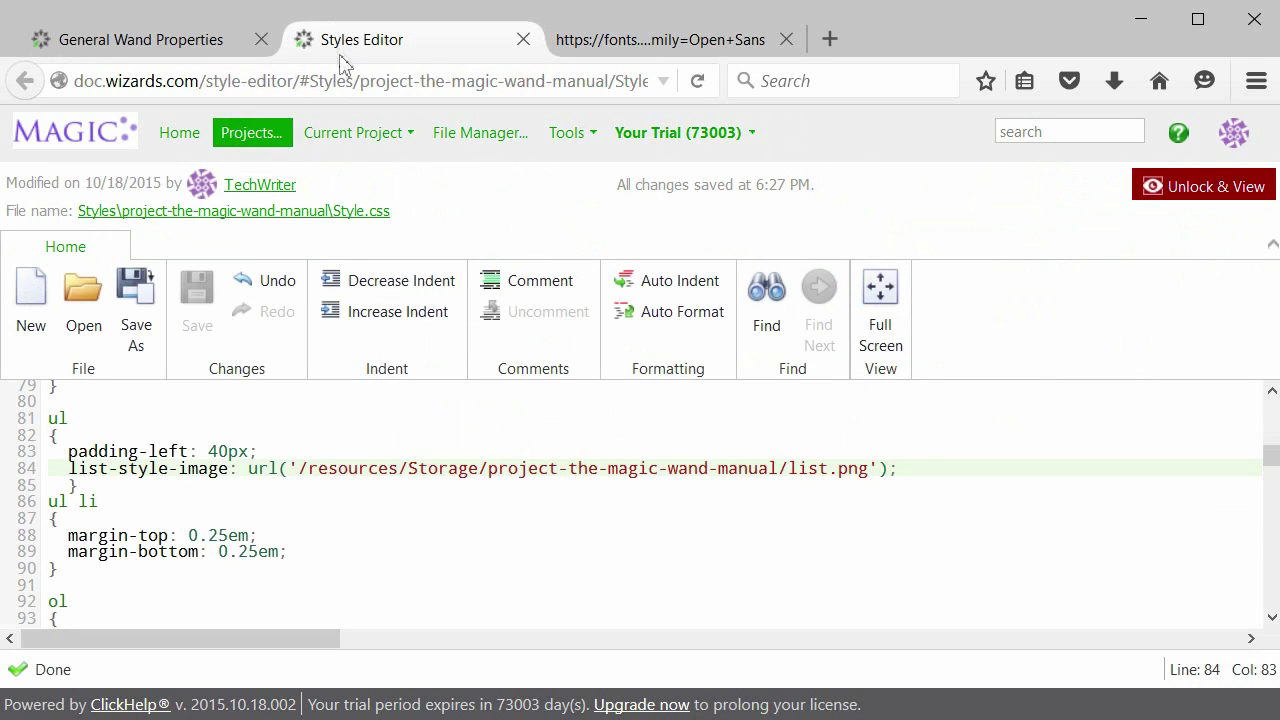
# - Set the color to #155281 in both the a rule and the a:link,a:visited rule, and save the stylesheet
pyautogui.click(403, 523)
pyautogui.scroll(15, 403, 533)
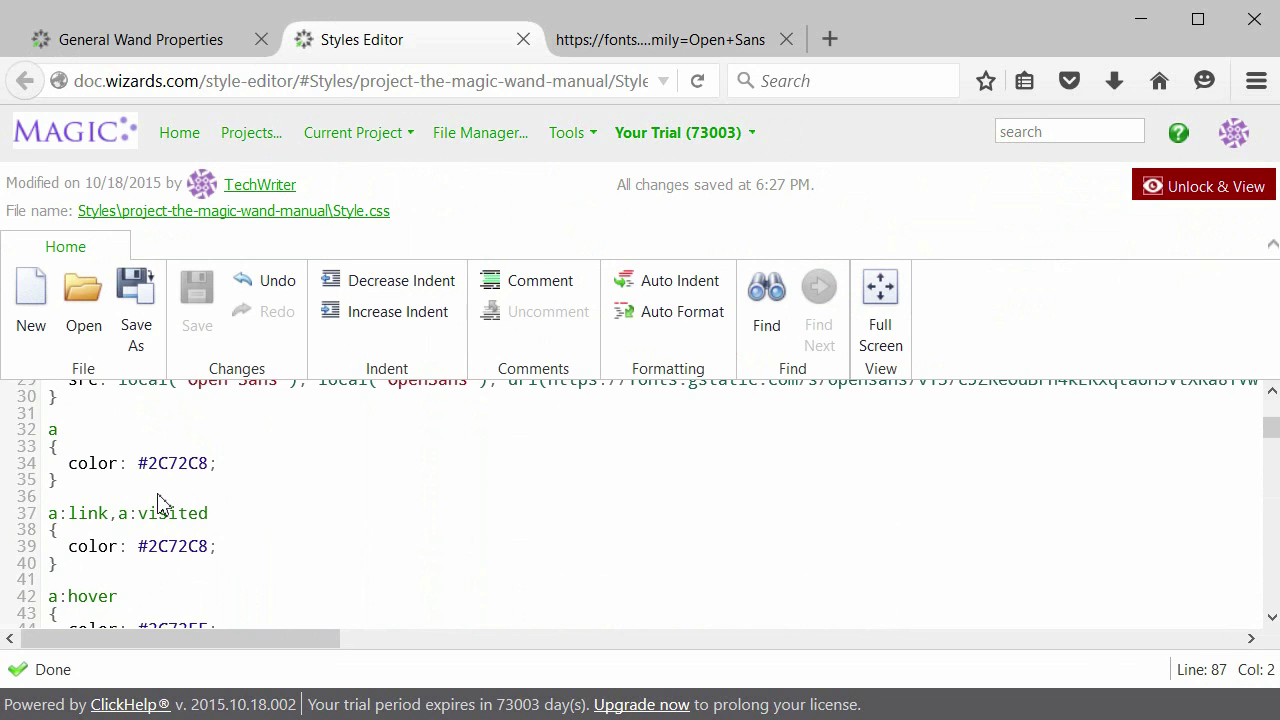
pyautogui.scroll(-2, 160, 495)
pyautogui.scroll(2, 163, 505)
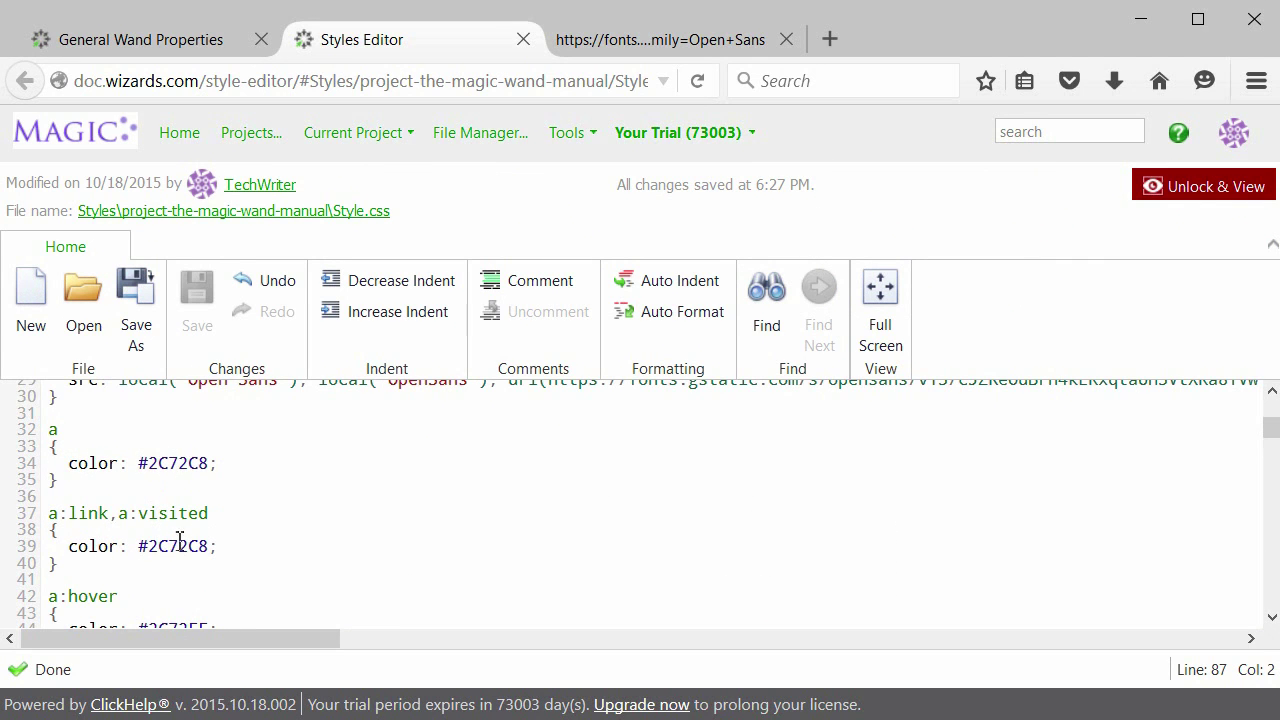
pyautogui.doubleClick(175, 463)
pyautogui.write('155281')
pyautogui.doubleClick(200, 546)
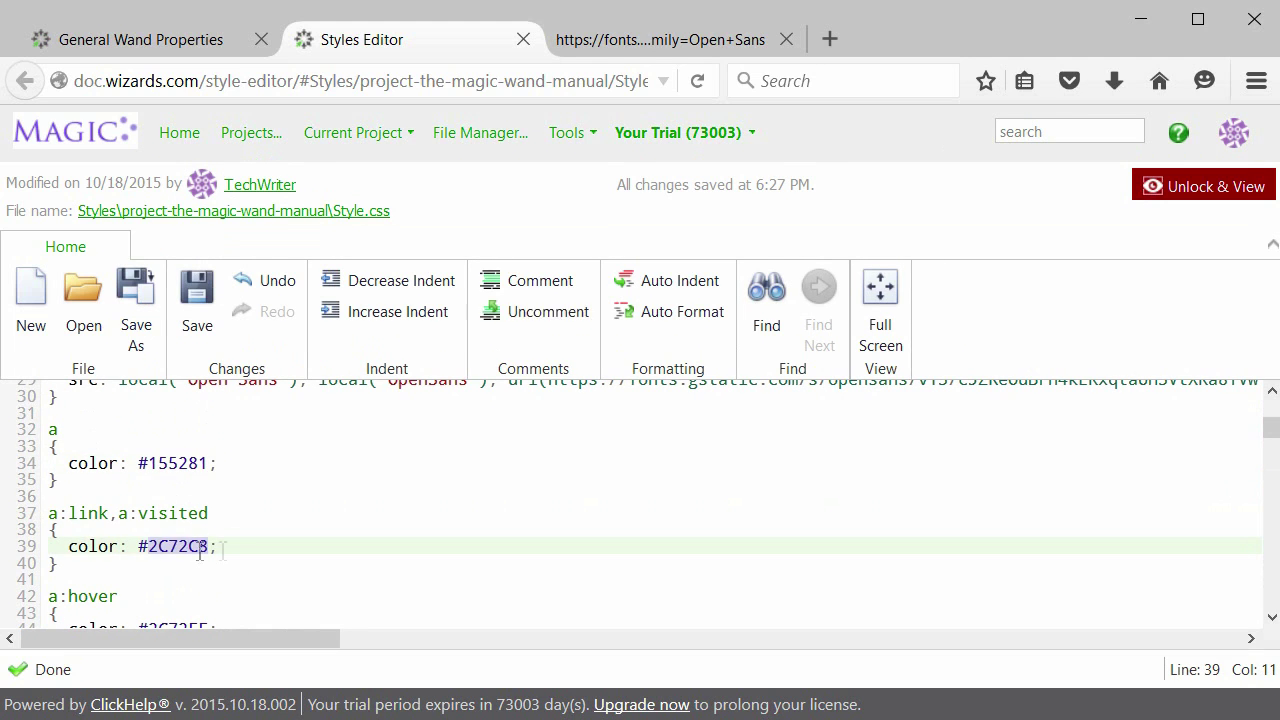
pyautogui.write('155281')
pyautogui.hotkey('ctrl', 's')
# - Set the a:hover color to #364D6E and the a:active color to #659767, and save the stylesheet
pyautogui.scroll(-1, 104, 535)
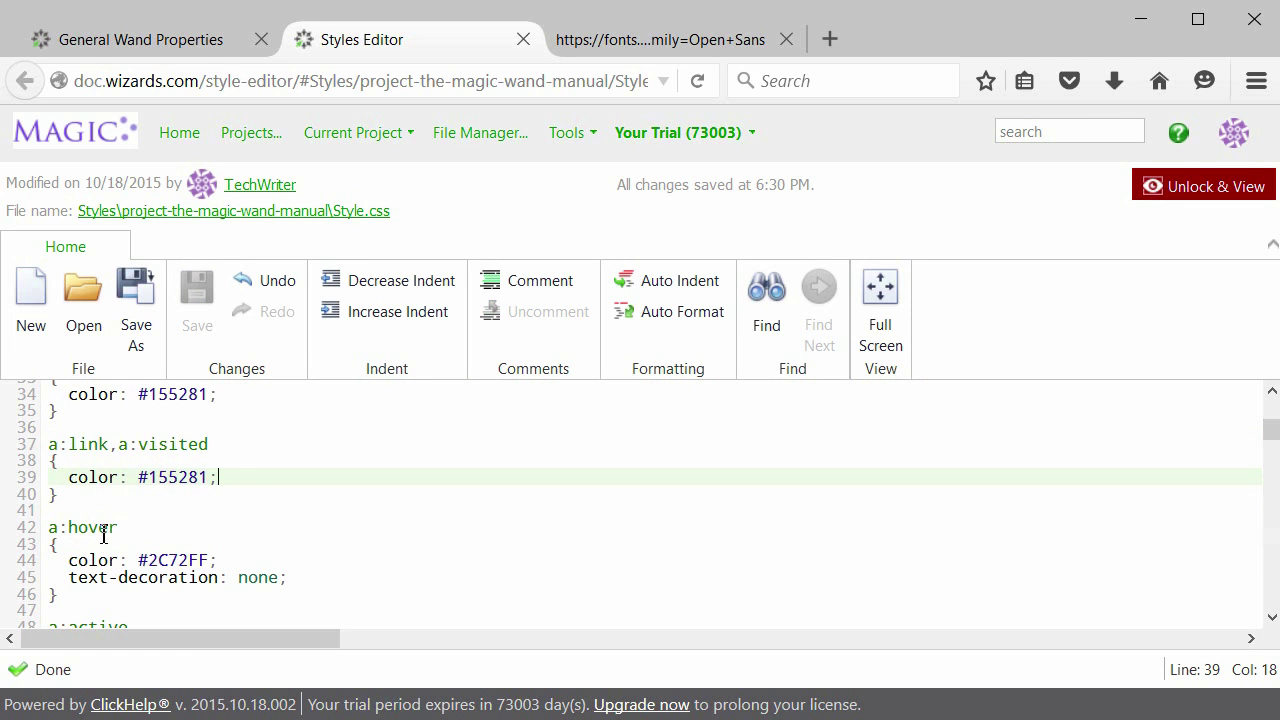
pyautogui.doubleClick(175, 560)
pyautogui.write('364D6E')
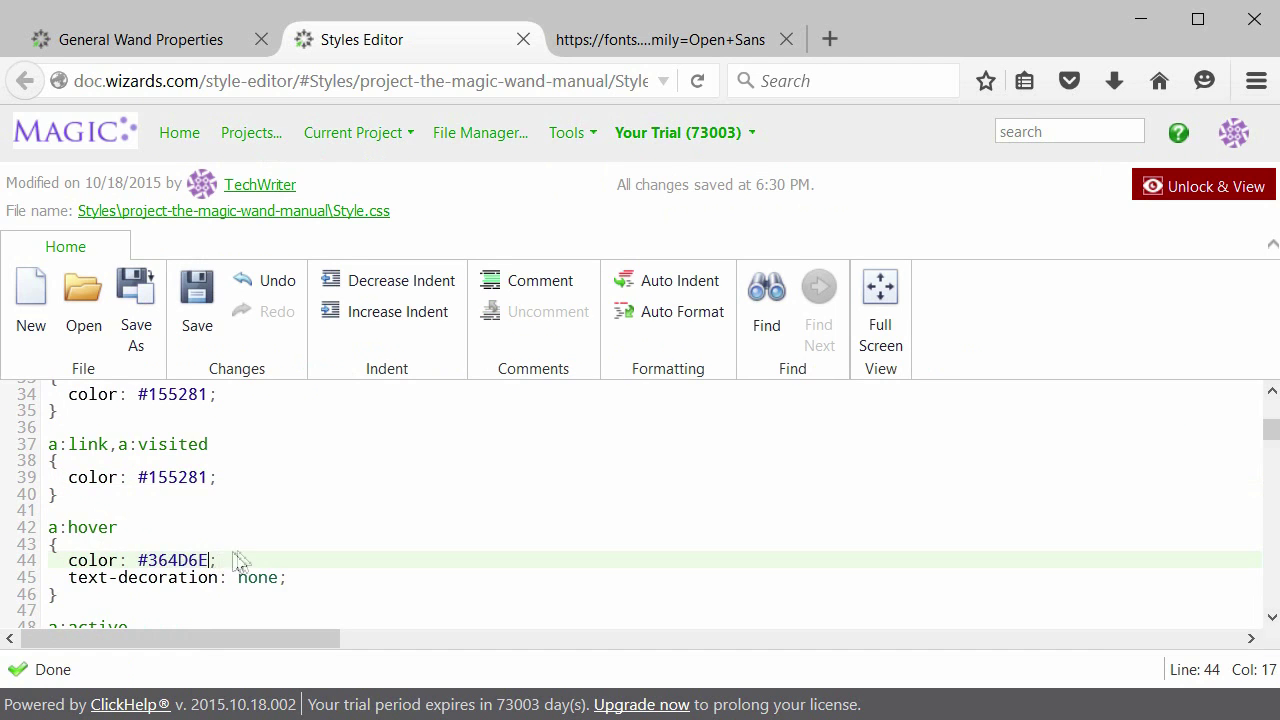
pyautogui.scroll(-1, 240, 562)
pyautogui.click(156, 591)
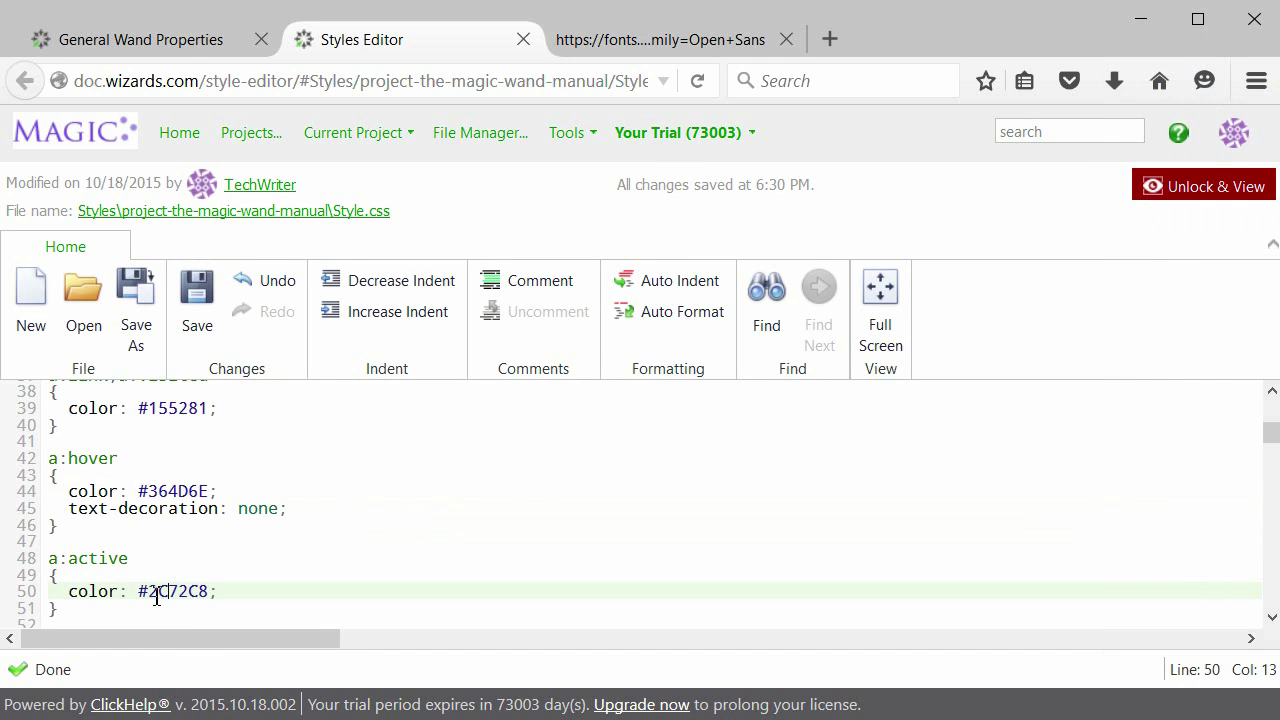
pyautogui.hotkey('ctrl', 's')
pyautogui.moveTo(148, 594); pyautogui.dragTo(210, 594)
pyautogui.write('659767')
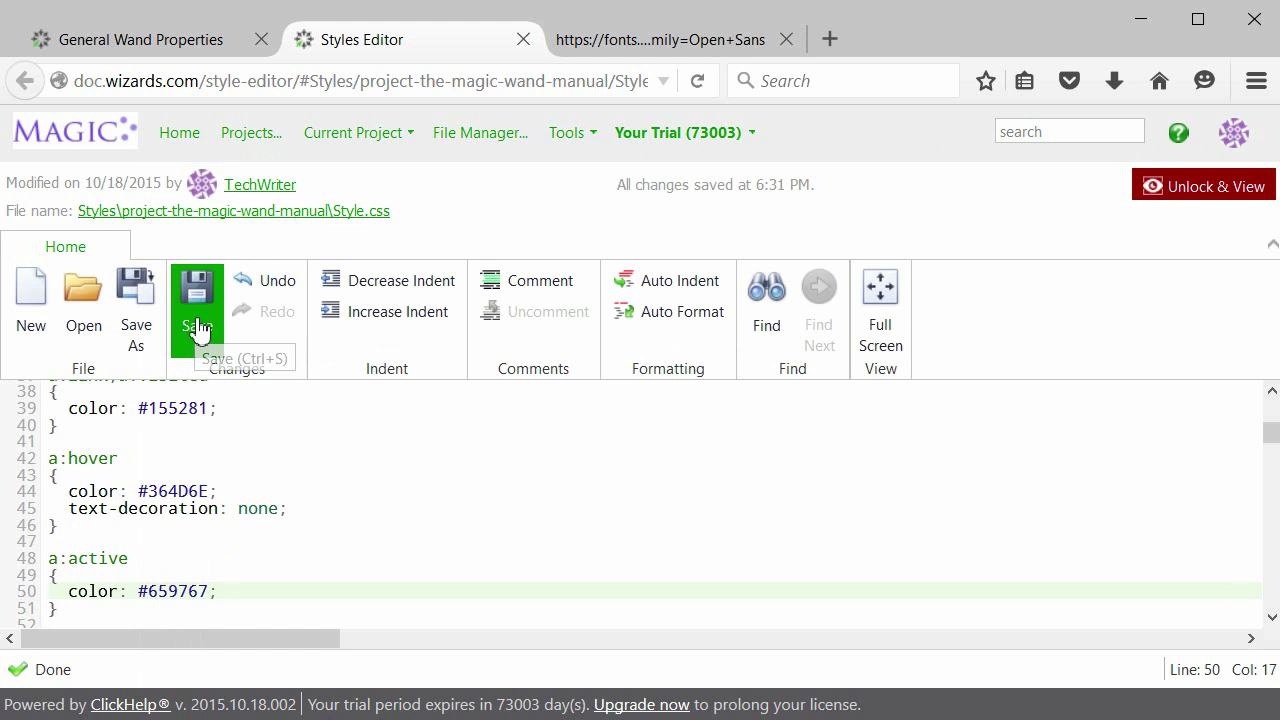
pyautogui.click(197, 322)
# - Refresh the styles in the General Wand Properties topic, and unlock it to open its reader view
pyautogui.click(140, 39)
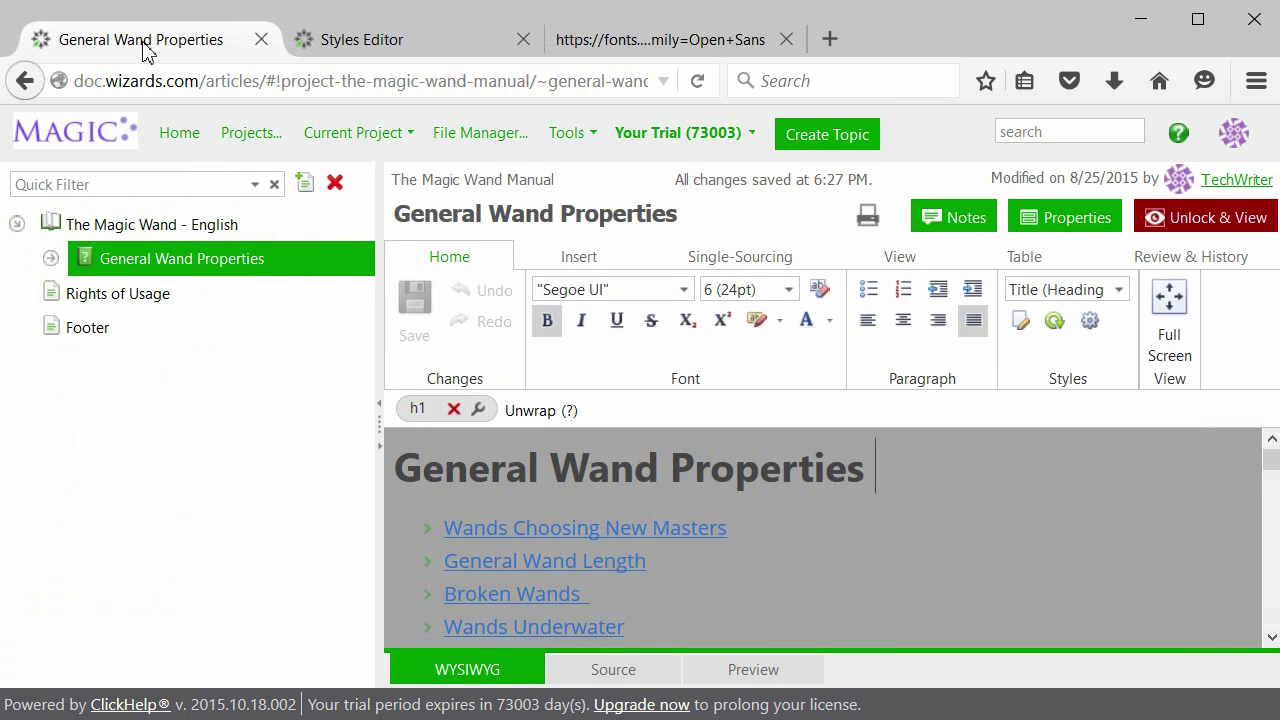
pyautogui.click(1054, 324)
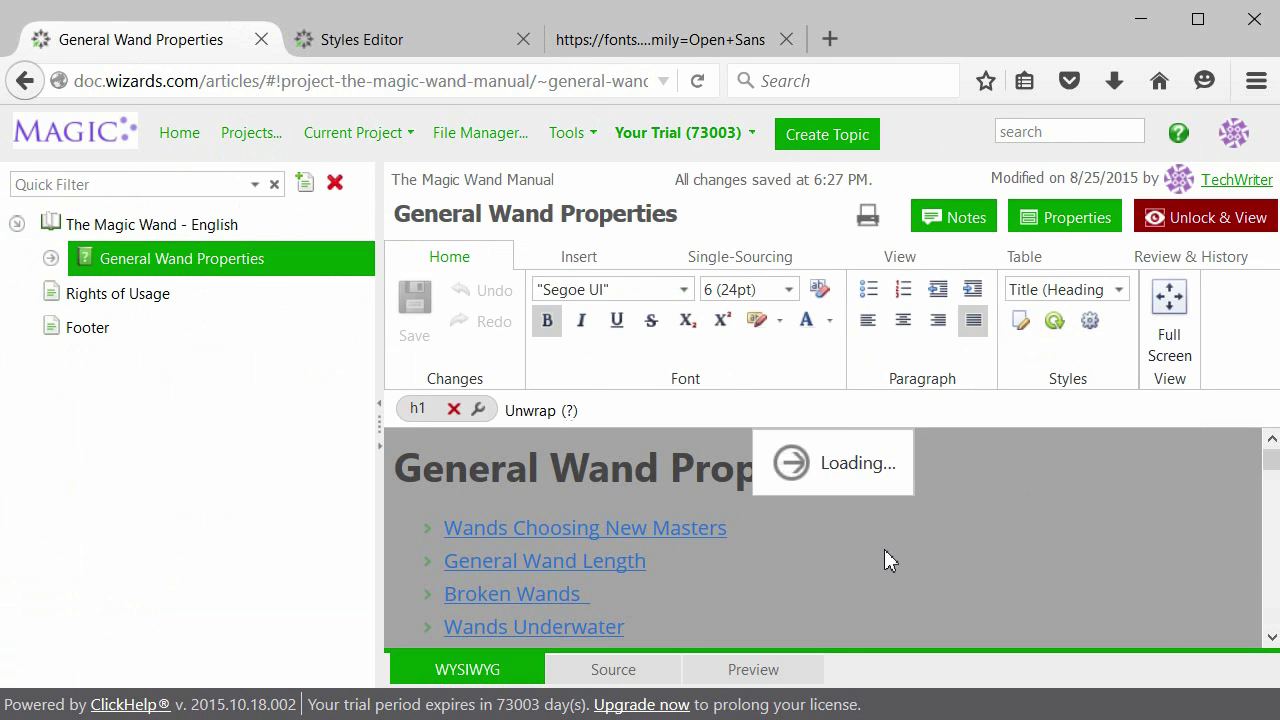
pyautogui.click(1222, 228)
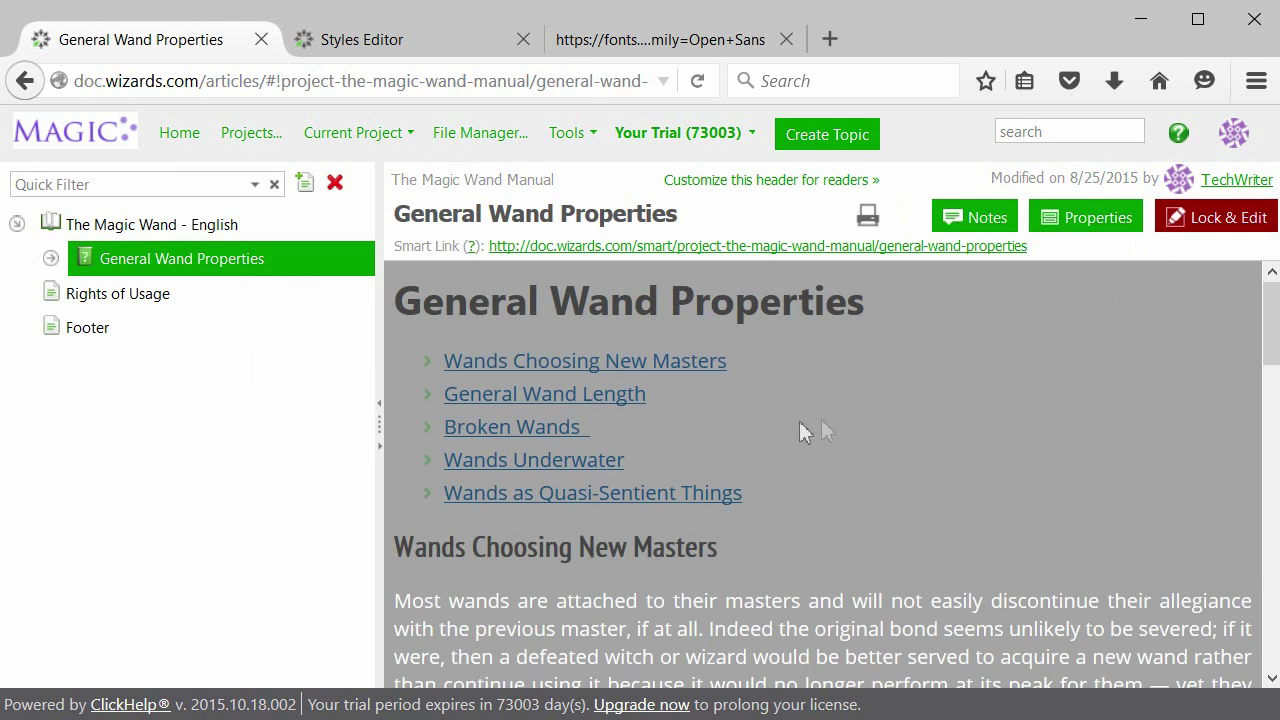
# - Test the link colors by following the 'Wands as Quasi-Sentient Things' link, and return to the beginning of the topic
pyautogui.click(680, 372)
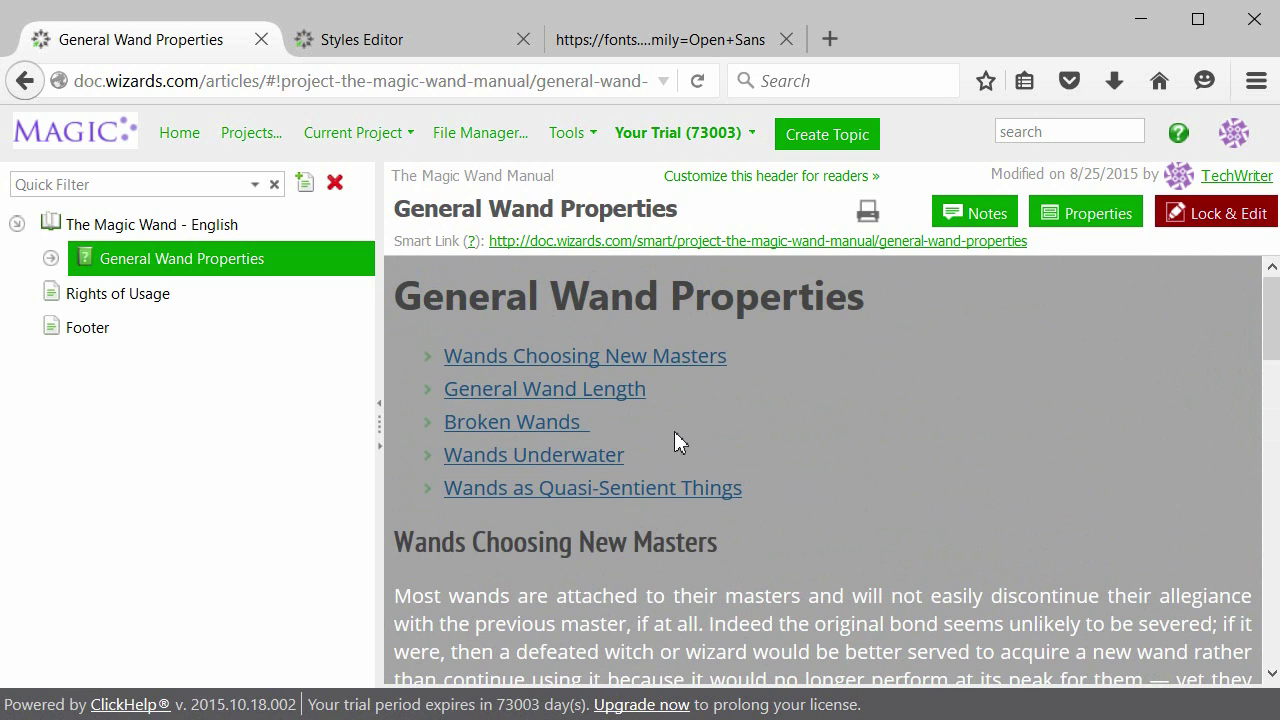
pyautogui.click(679, 490)
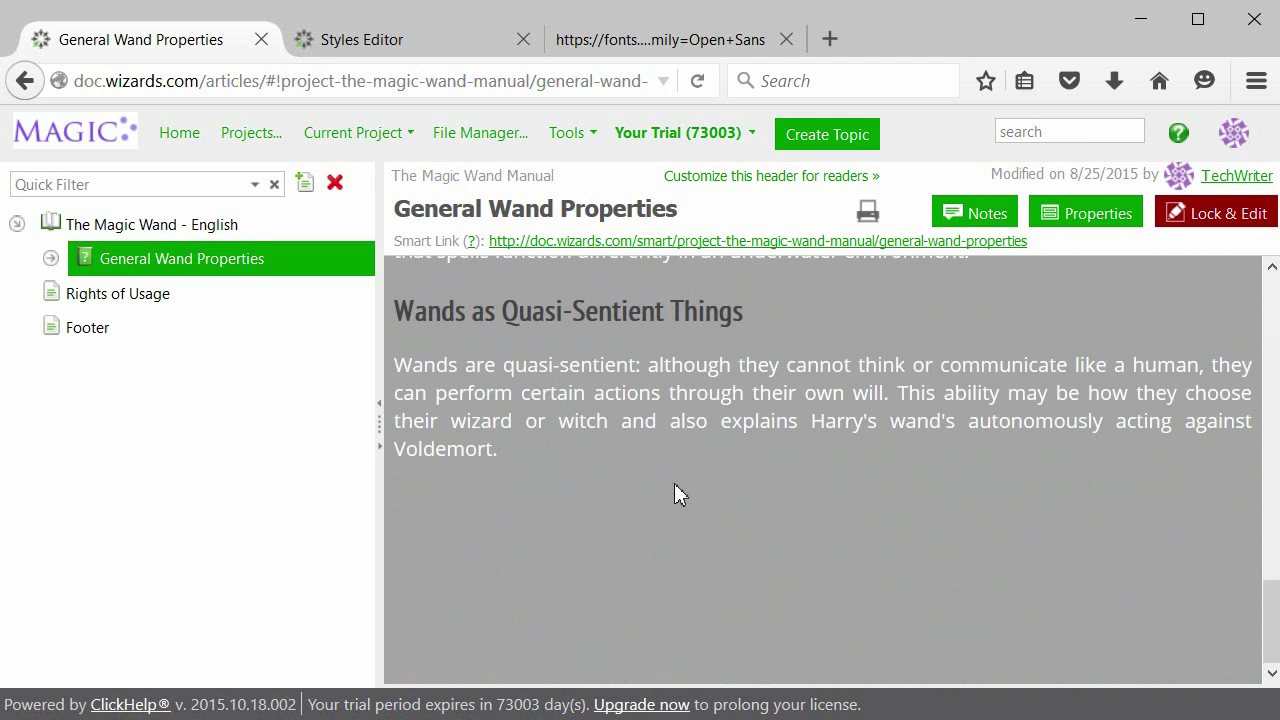
pyautogui.scroll(15, 837, 591)
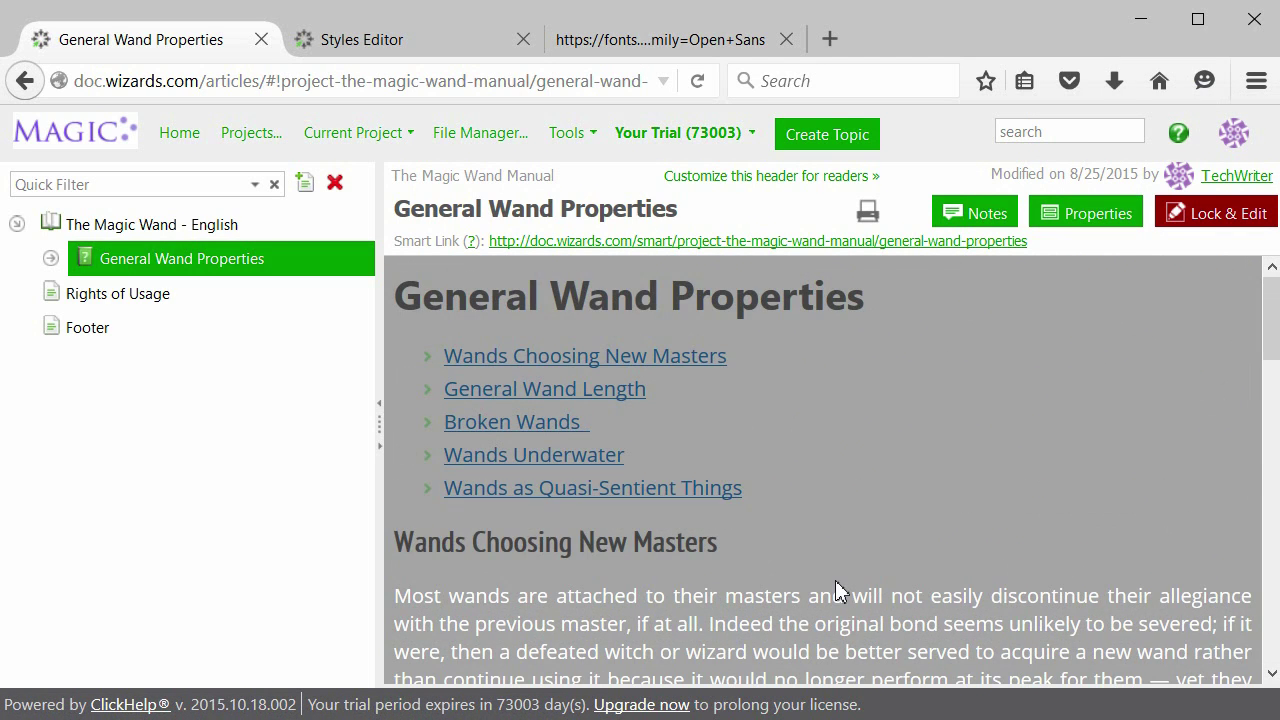